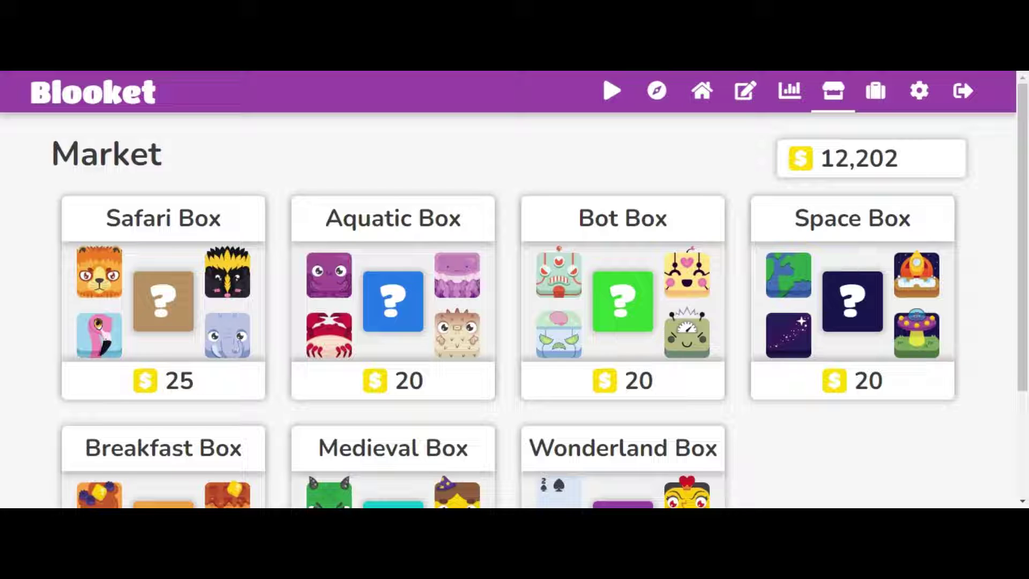
Step: Create a new set titled 'blooket' with the description 'this question set is all about blooket'
{"action": "left_click", "coordinate": [740, 110]}
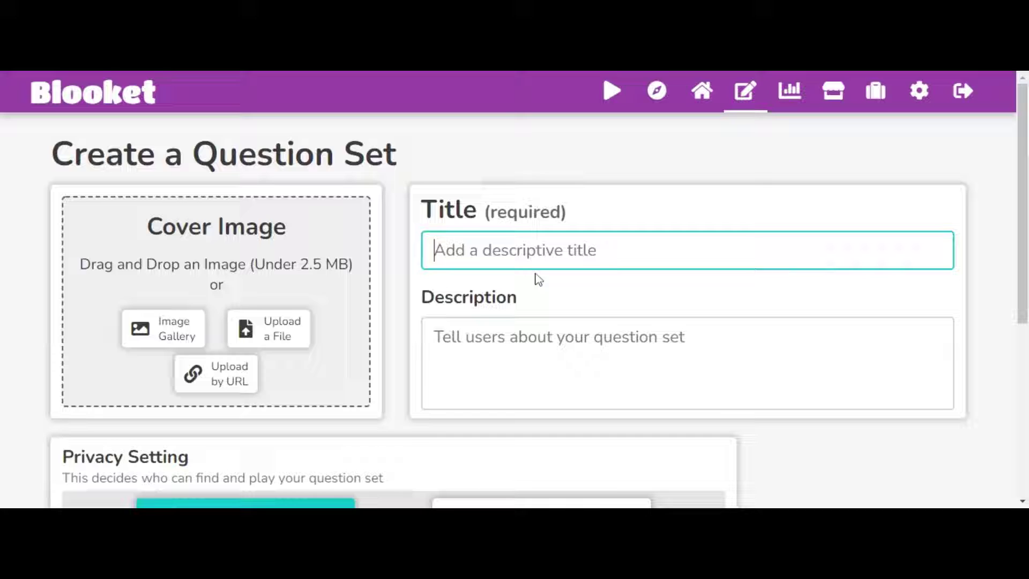
{"action": "type", "text": "blooket"}
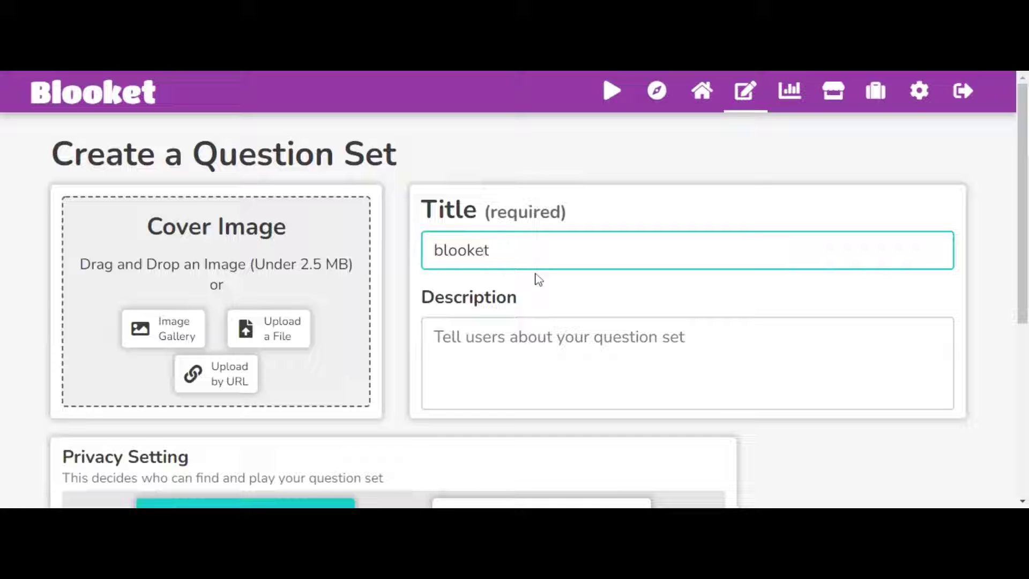
{"action": "key", "text": "Tab"}
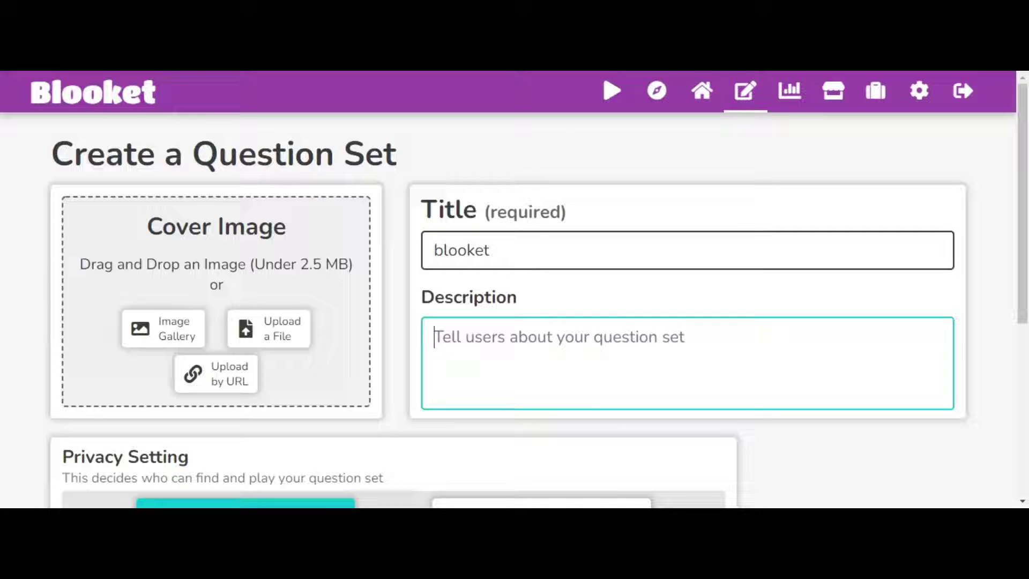
{"action": "type", "text": "this "}
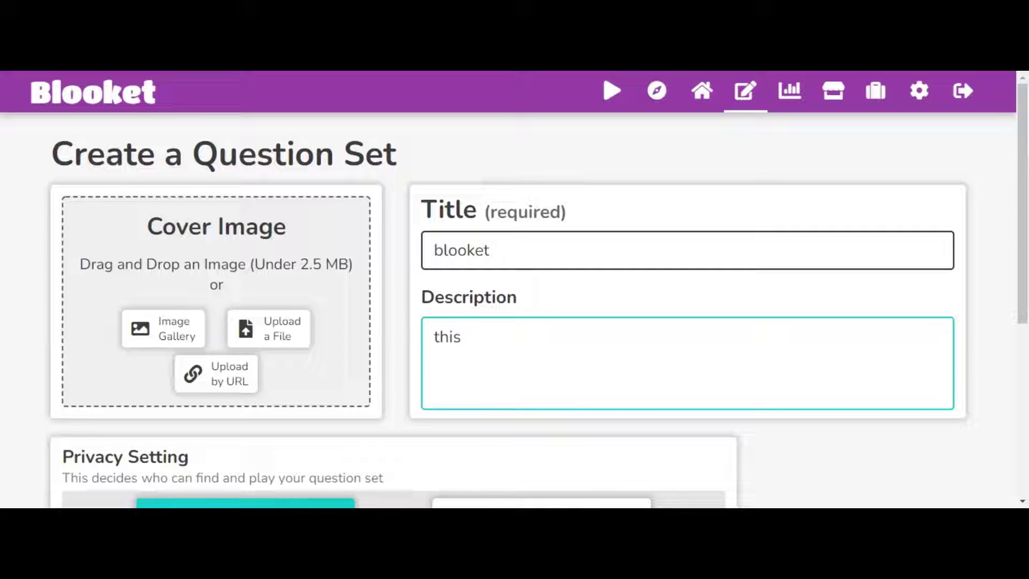
{"action": "type", "text": "questio"}
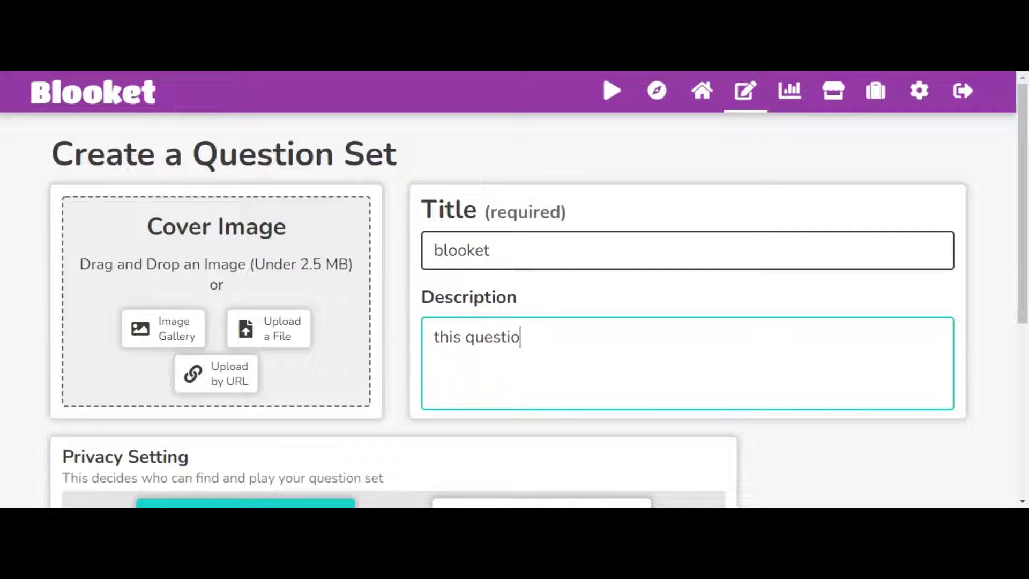
{"action": "type", "text": "n set is all abo"}
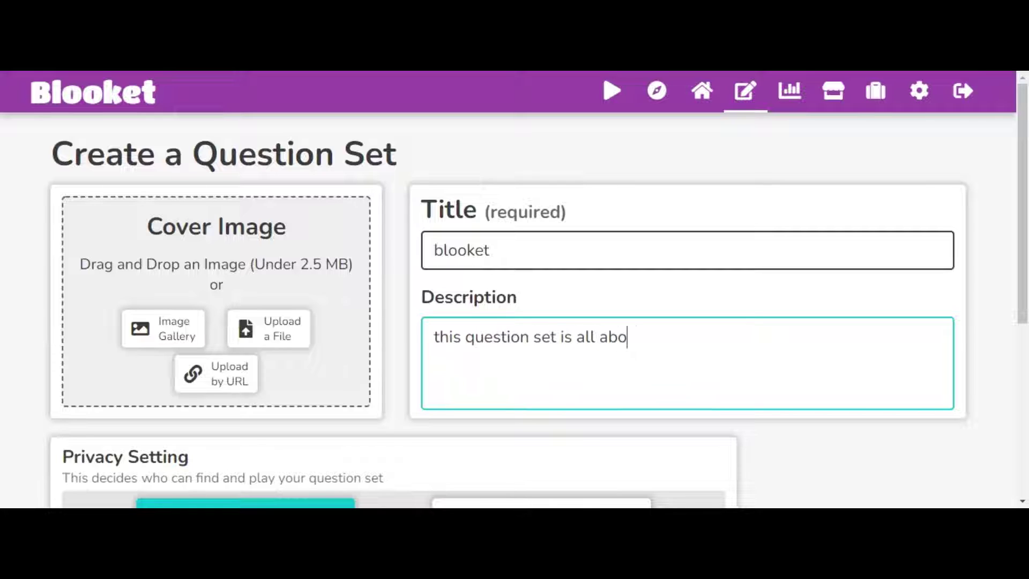
{"action": "type", "text": "ut blooket"}
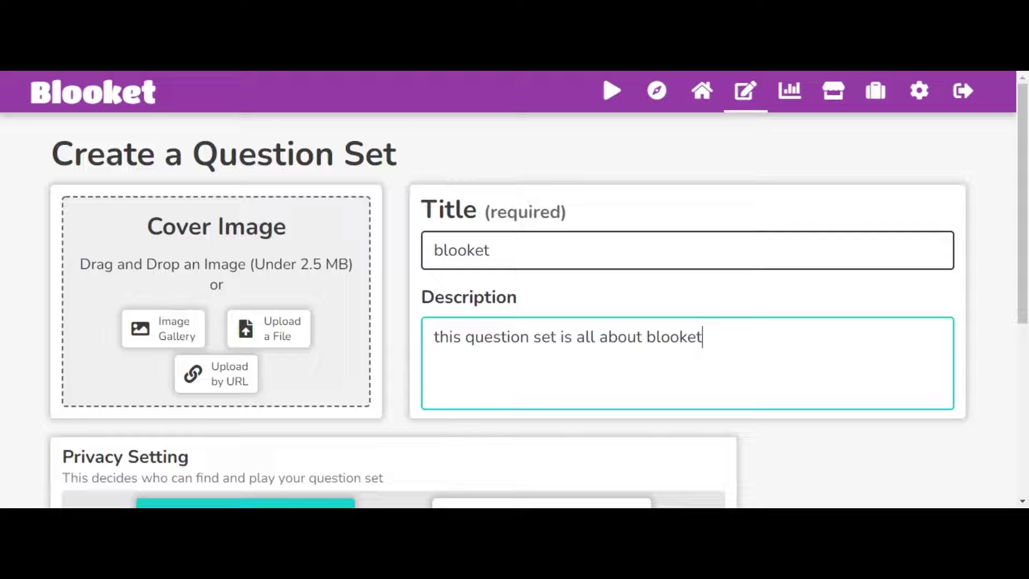
Step: Create the set with Public visibility and the Manual build option, opening its question editor
{"action": "scroll", "coordinate": [514, 311], "scroll_direction": "down", "scroll_amount": 5}
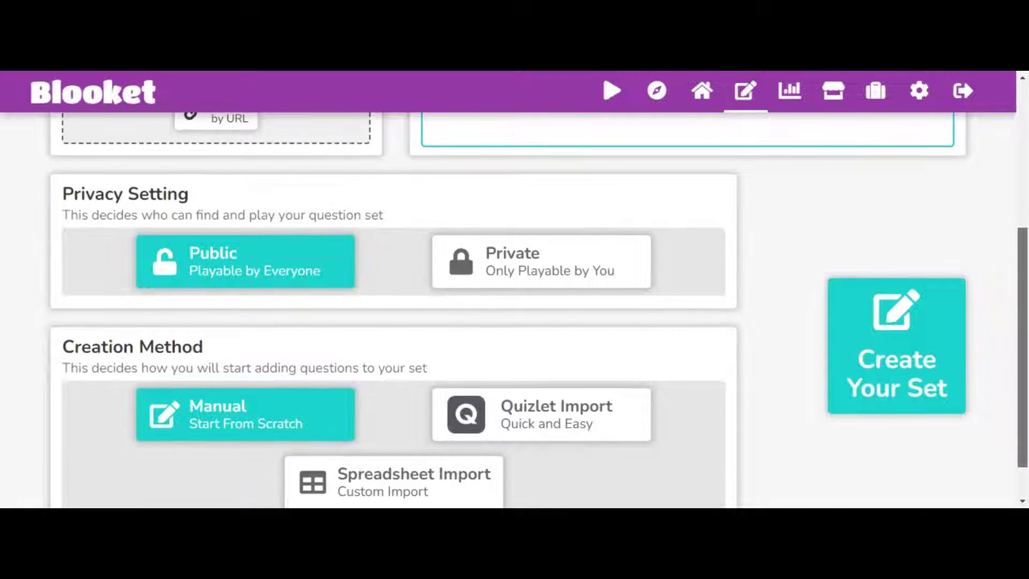
{"action": "left_click", "coordinate": [539, 217]}
{"action": "left_click", "coordinate": [317, 241]}
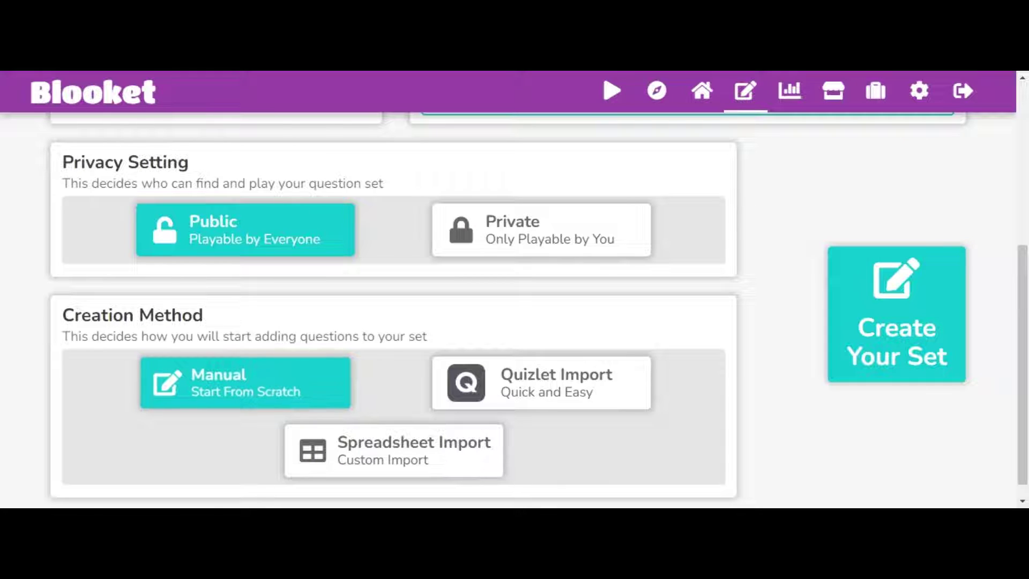
{"action": "left_click", "coordinate": [532, 389]}
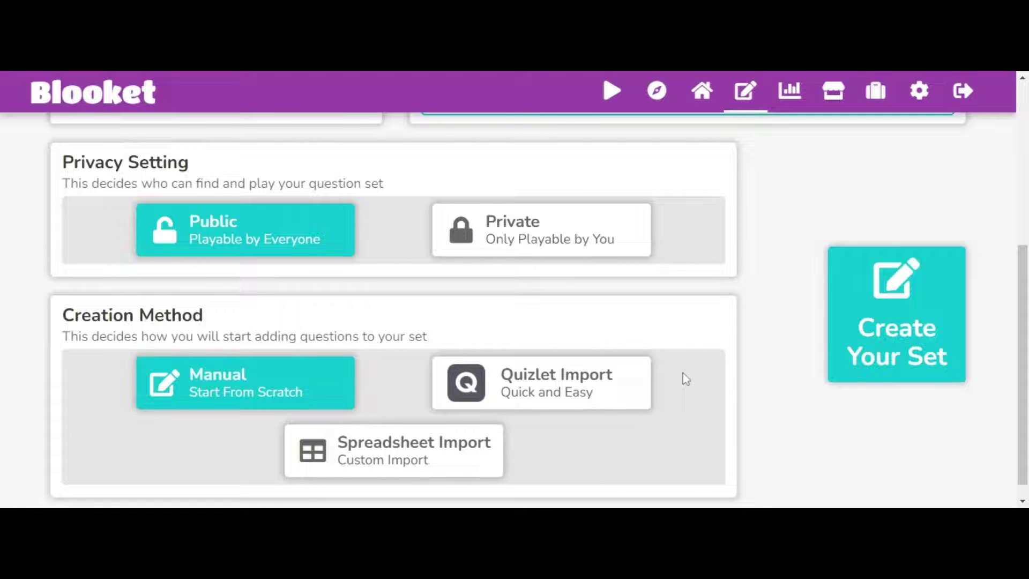
{"action": "left_click", "coordinate": [873, 350]}
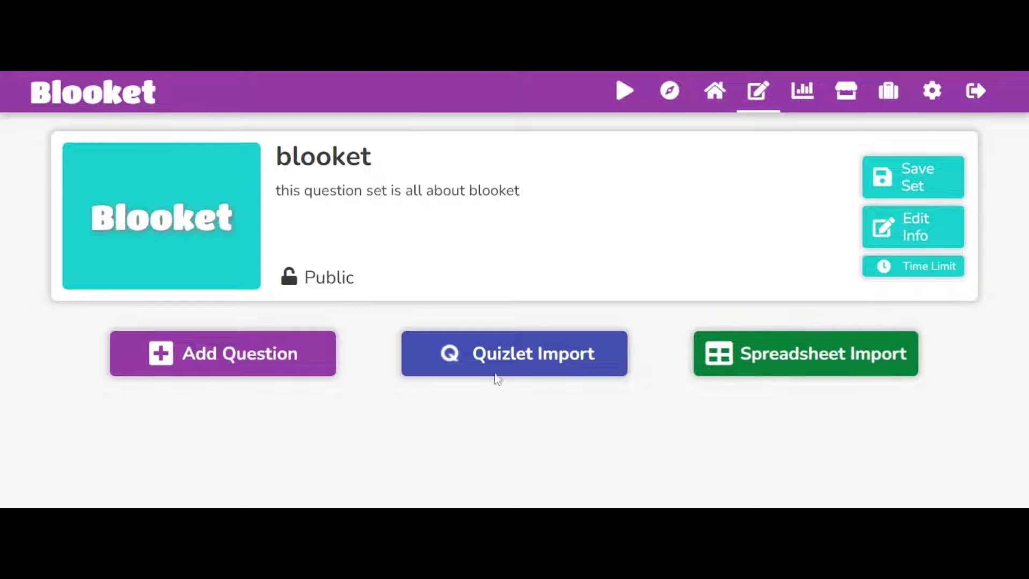
Step: Add a first question with the text 'who is the creator of blooket'
{"action": "left_click", "coordinate": [297, 357]}
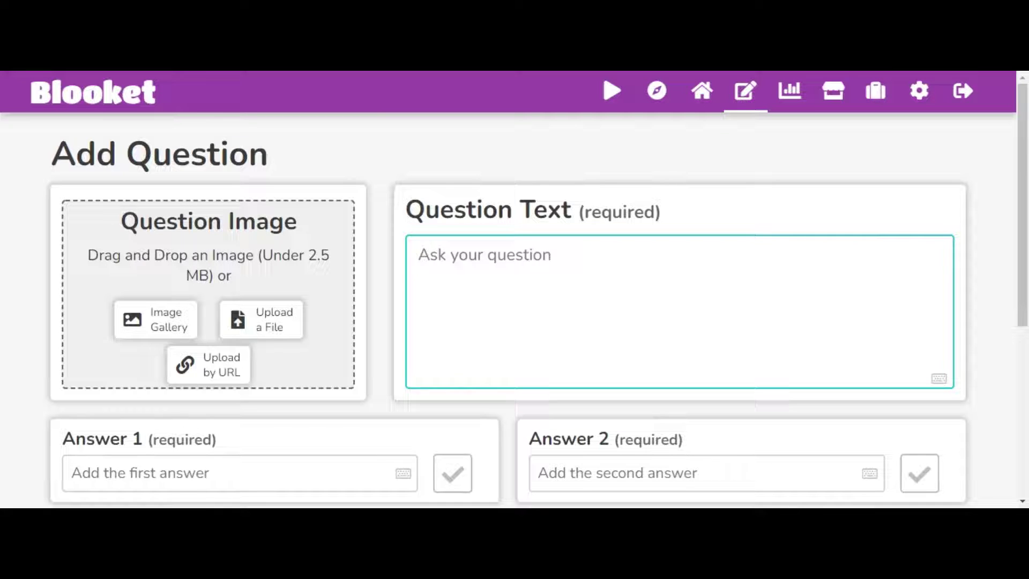
{"action": "type", "text": "who is the "}
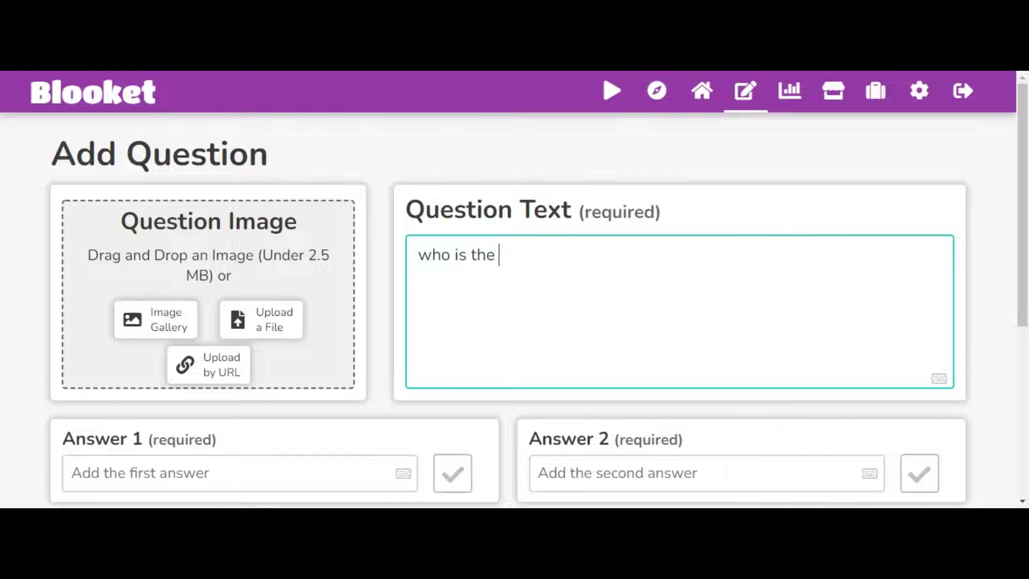
{"action": "type", "text": "creator"}
{"action": "key", "text": "BackSpace"}
{"action": "key", "text": "BackSpace"}
{"action": "key", "text": "BackSpace"}
{"action": "type", "text": "or o"}
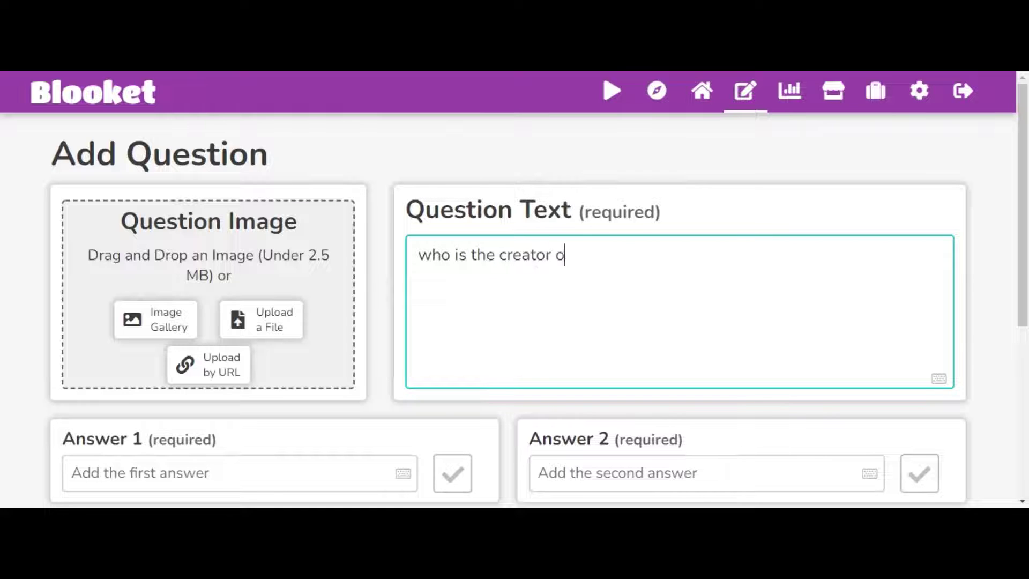
{"action": "type", "text": "f blooket"}
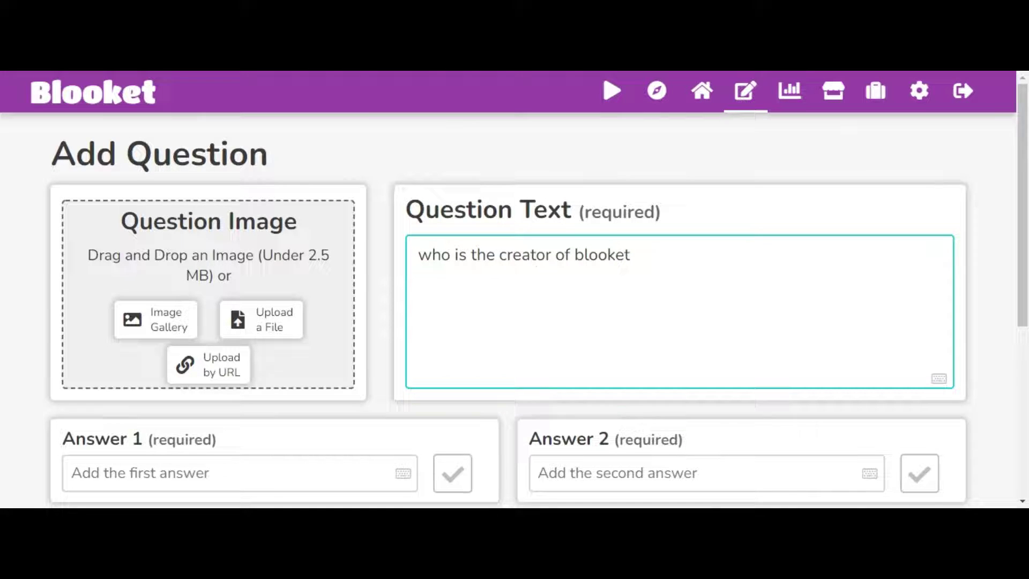
{"action": "scroll", "coordinate": [514, 309], "scroll_direction": "down", "scroll_amount": 1}
Step: Enter 'Ben Jon' and 'Ben Stewarts' as Answers 1 and 2, correcting typos
{"action": "left_click", "coordinate": [236, 397]}
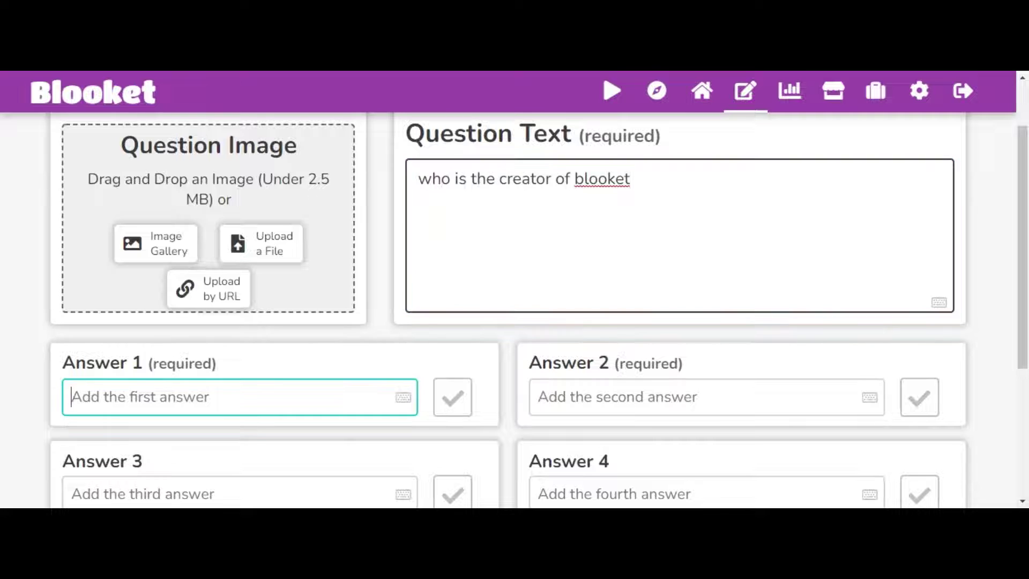
{"action": "type", "text": "Ben "}
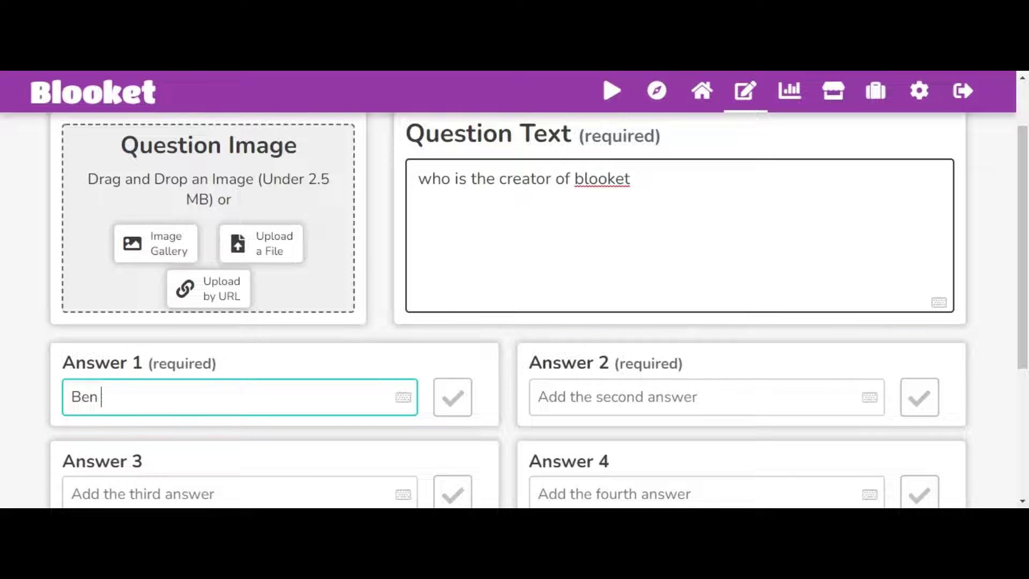
{"action": "type", "text": "jhon"}
{"action": "key", "text": "ctrl+shift+Left"}
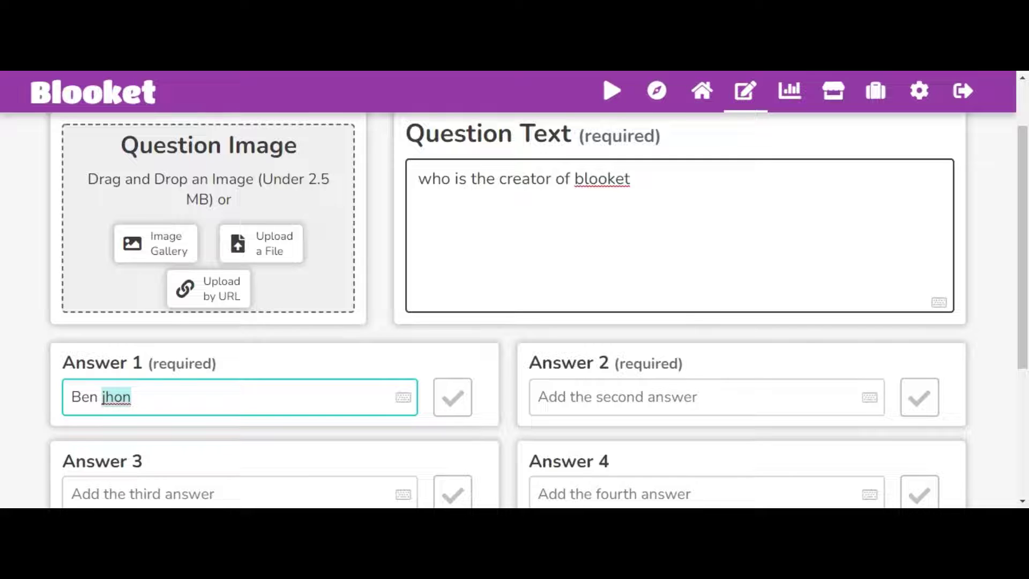
{"action": "type", "text": "Jon"}
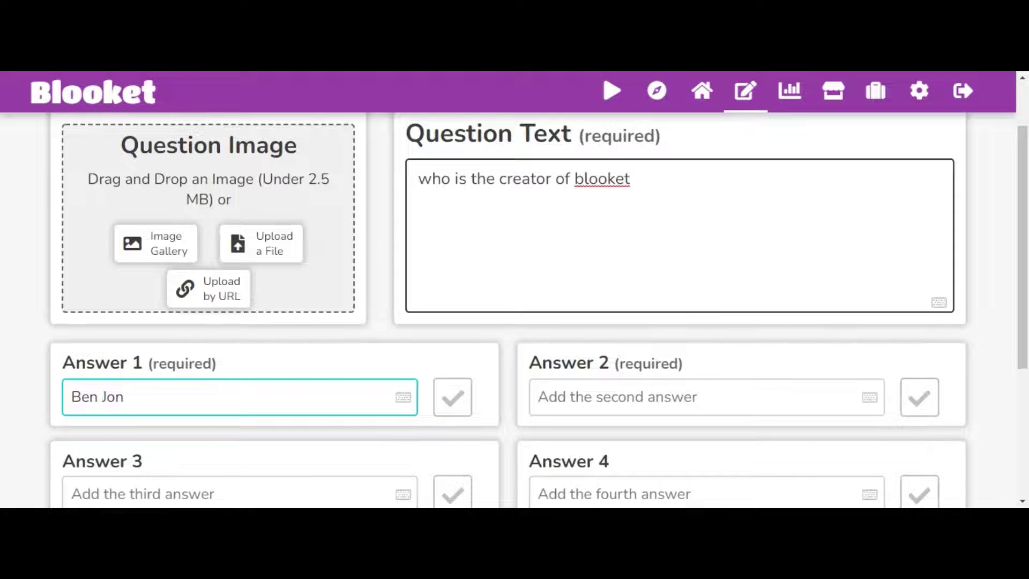
{"action": "key", "text": "Tab"}
{"action": "type", "text": "Ben "}
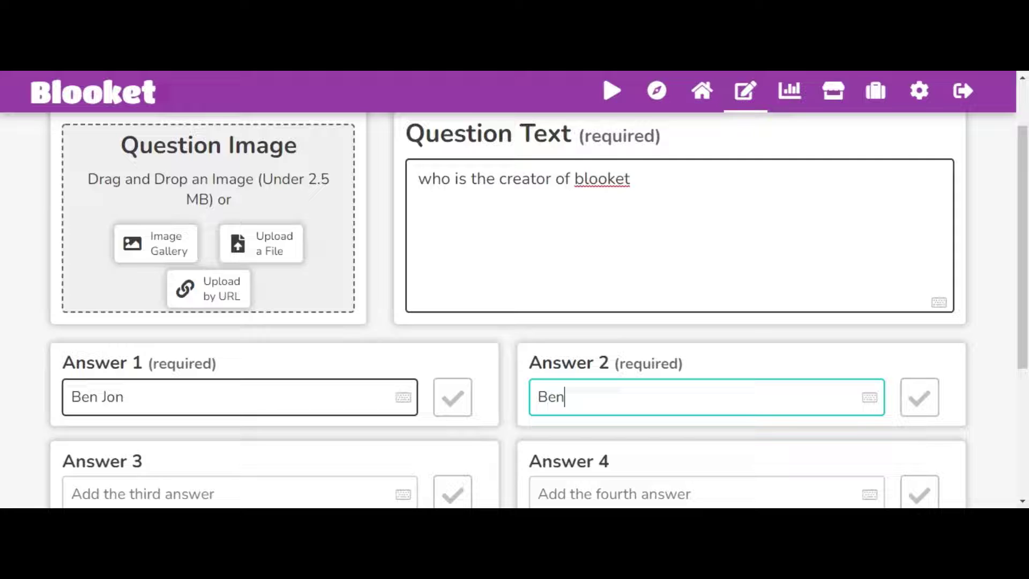
{"action": "type", "text": "Dtewarts"}
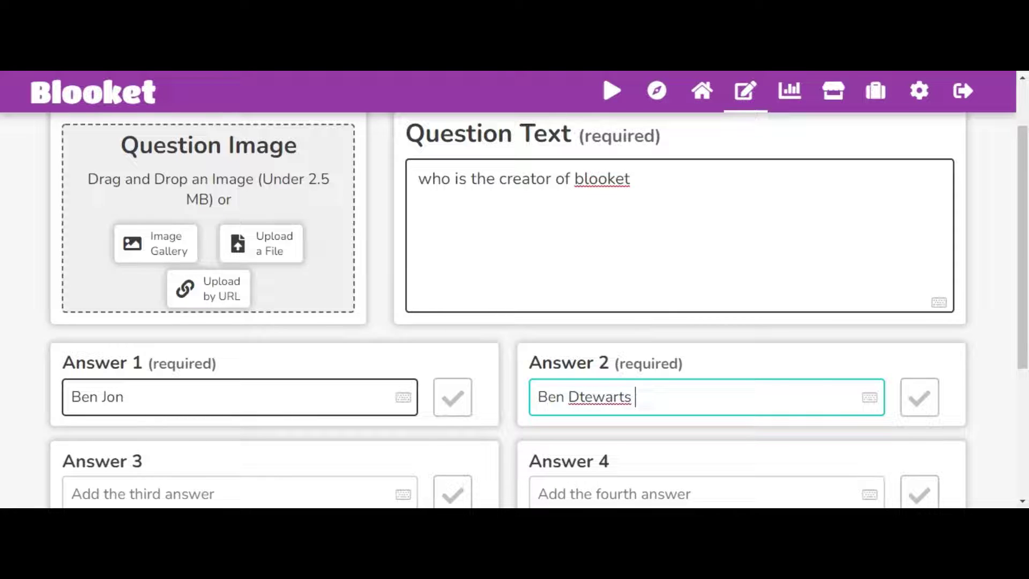
{"action": "left_click", "coordinate": [580, 397]}
{"action": "key", "text": "BackSpace"}
{"action": "type", "text": "s"}
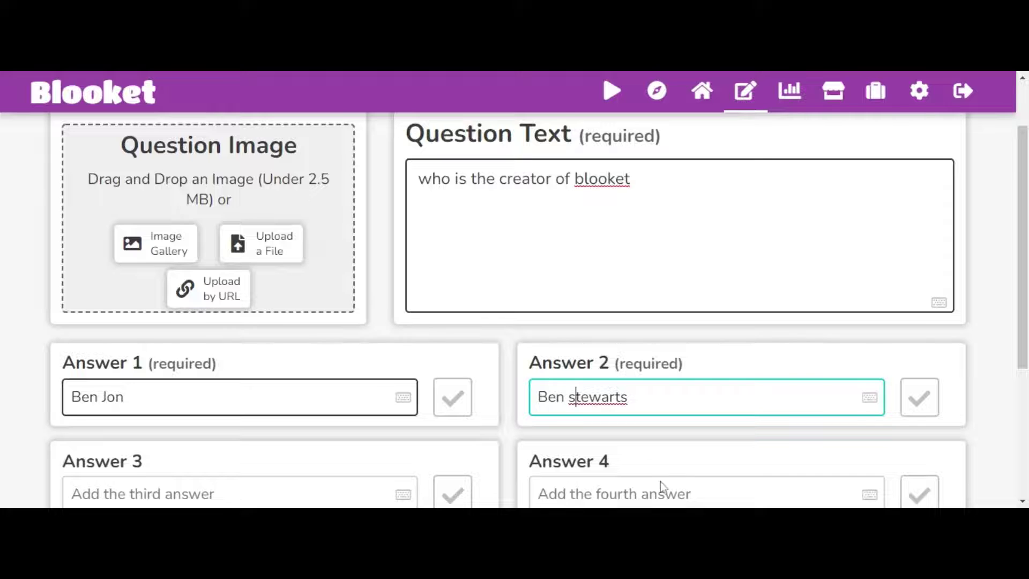
{"action": "scroll", "coordinate": [660, 481], "scroll_direction": "down", "scroll_amount": 3}
{"action": "key", "text": "Right"}
{"action": "key", "text": "Right"}
{"action": "key", "text": "Right"}
{"action": "key", "text": "Right"}
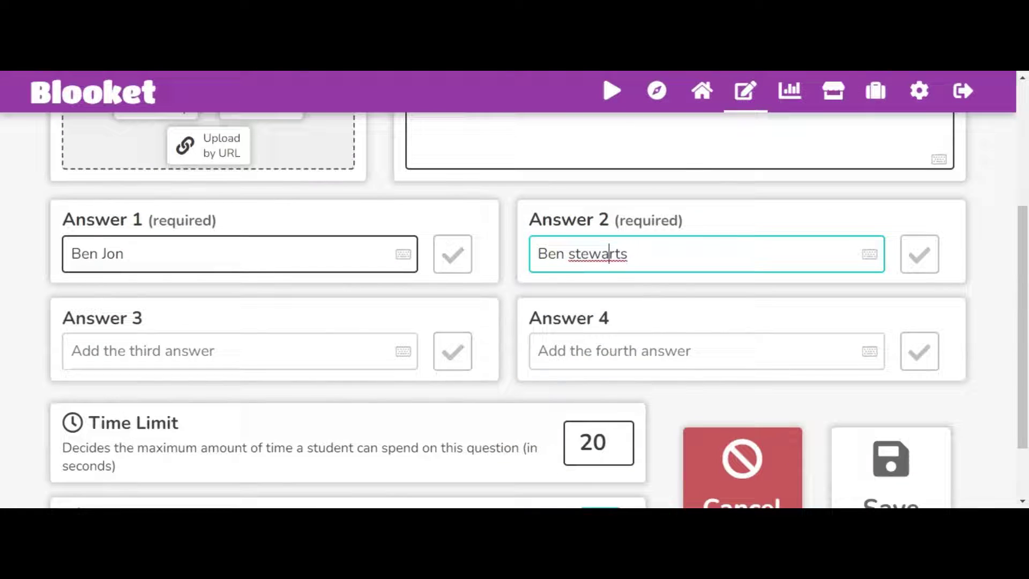
{"action": "key", "text": "ctrl+Left"}
{"action": "key", "text": "ctrl+shift+Right"}
{"action": "type", "text": "Stewarts"}
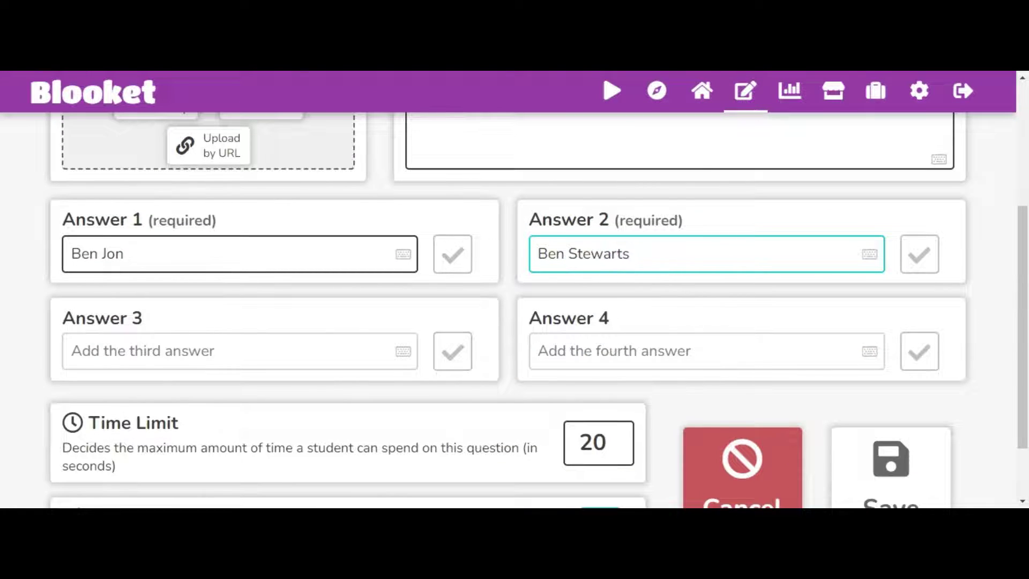
Step: Enter 'Herold jack' as Answer 4 and 'black Timmy' as Answer 3, then mark Answer 2 correct
{"action": "left_click", "coordinate": [538, 350]}
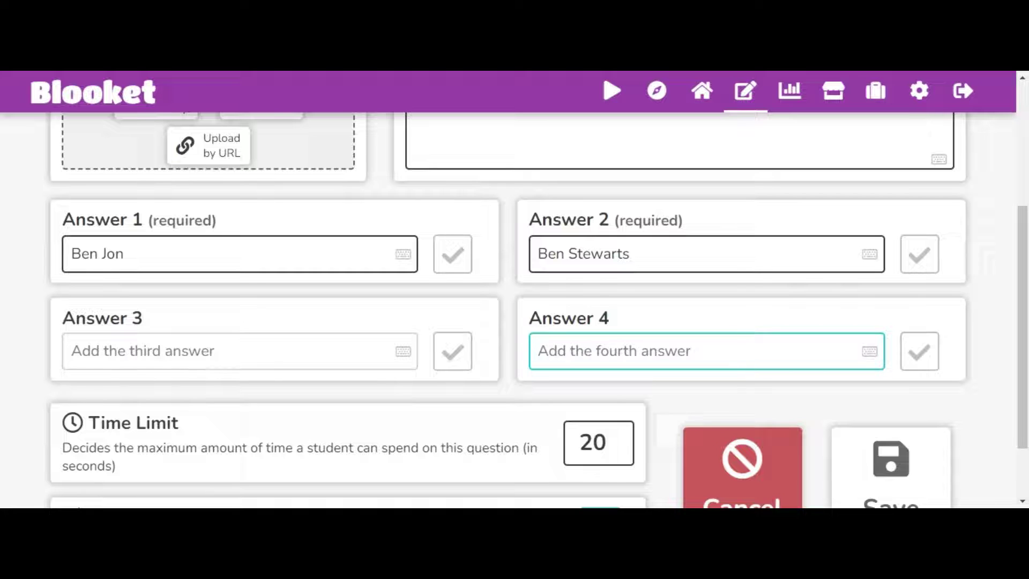
{"action": "type", "text": "Herold "}
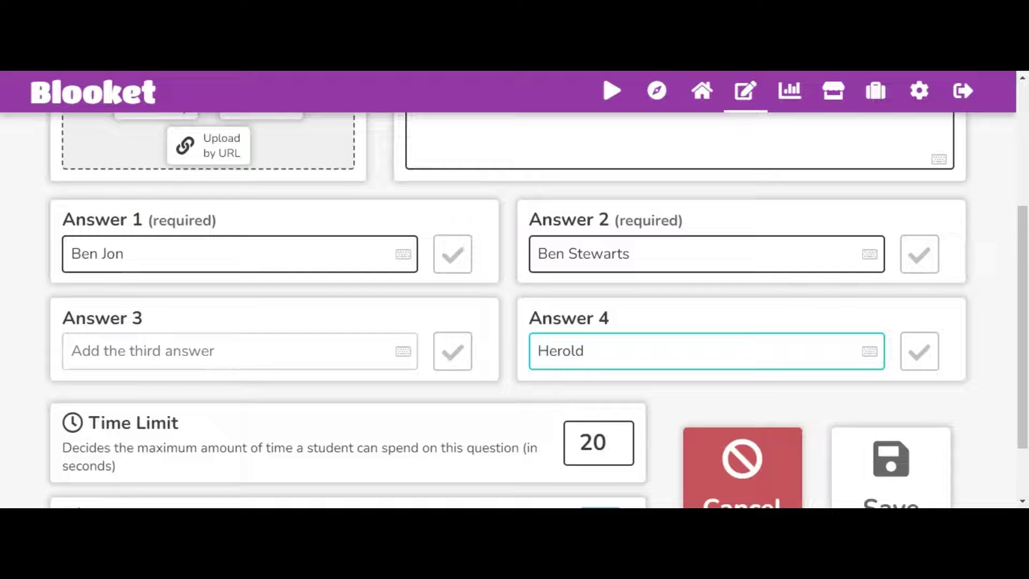
{"action": "type", "text": "jack"}
{"action": "left_click", "coordinate": [72, 350]}
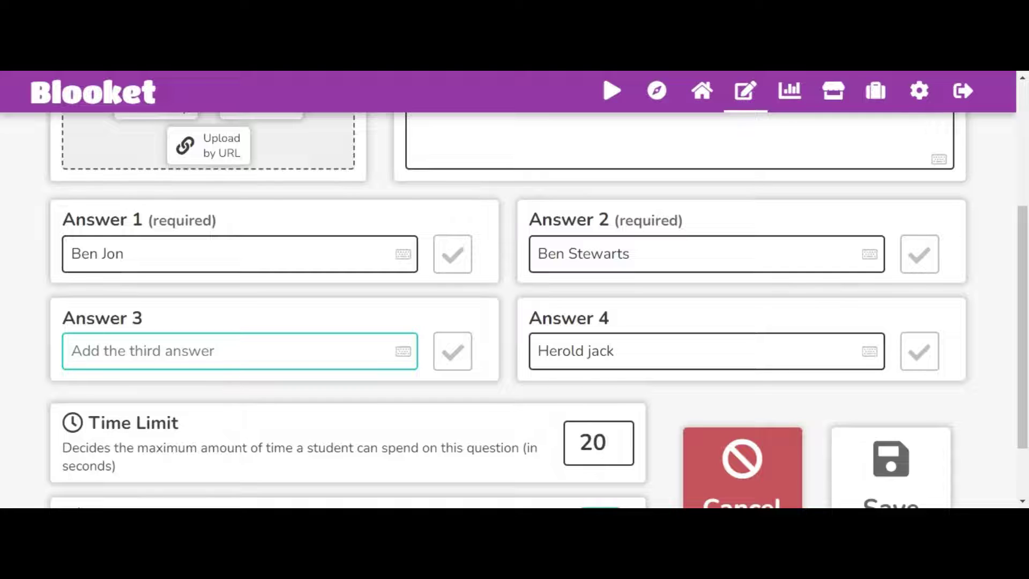
{"action": "type", "text": "black "}
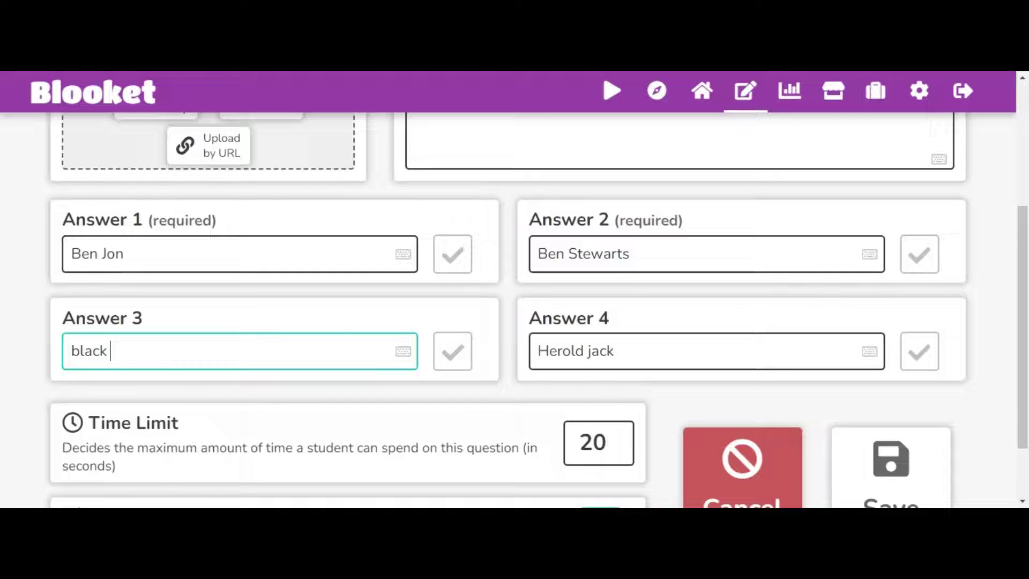
{"action": "type", "text": "timmy"}
{"action": "key", "text": "ctrl+shift+Left"}
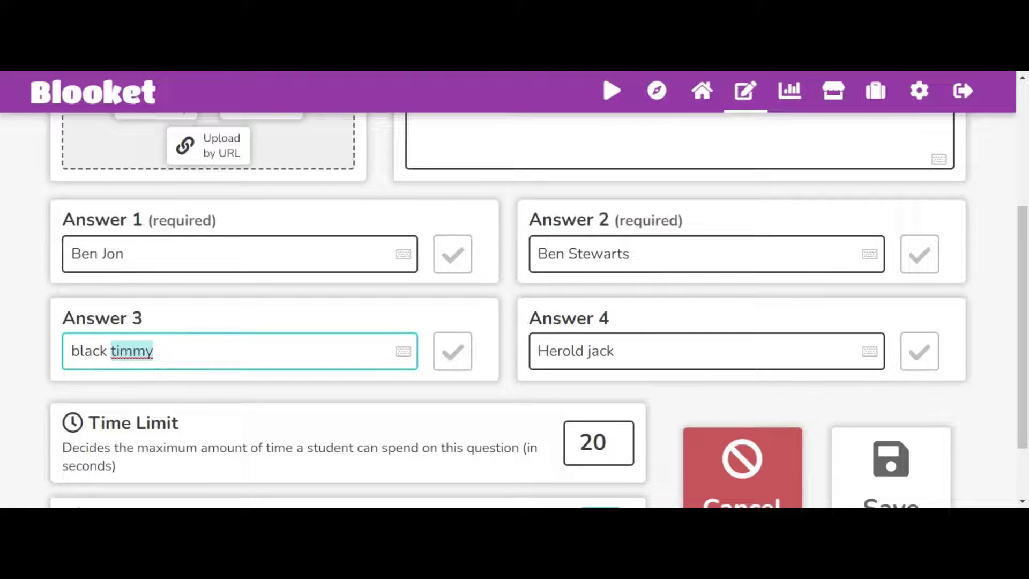
{"action": "type", "text": "Timmy"}
{"action": "left_click", "coordinate": [924, 261]}
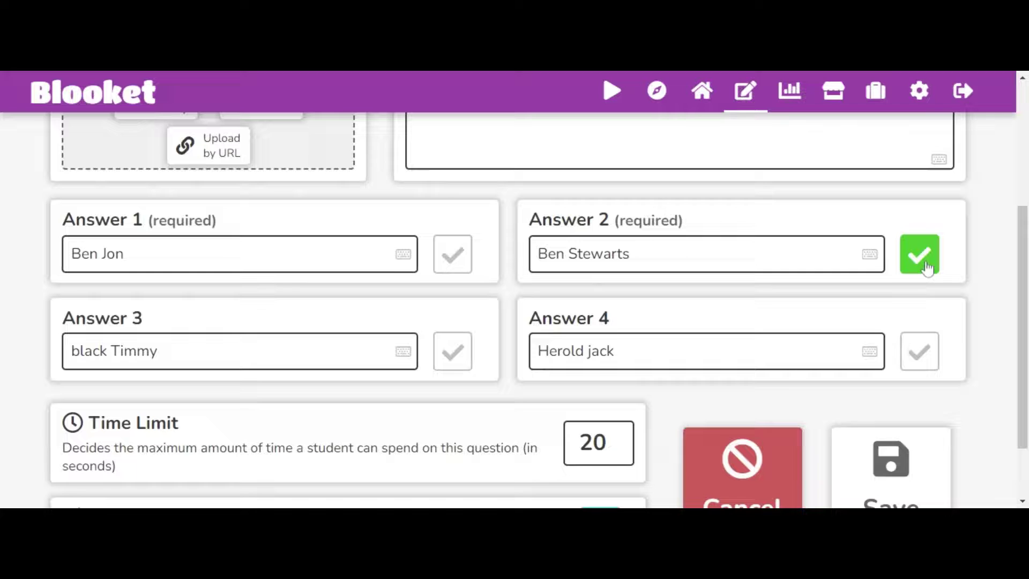
{"action": "scroll", "coordinate": [1023, 321], "scroll_direction": "down", "scroll_amount": 2}
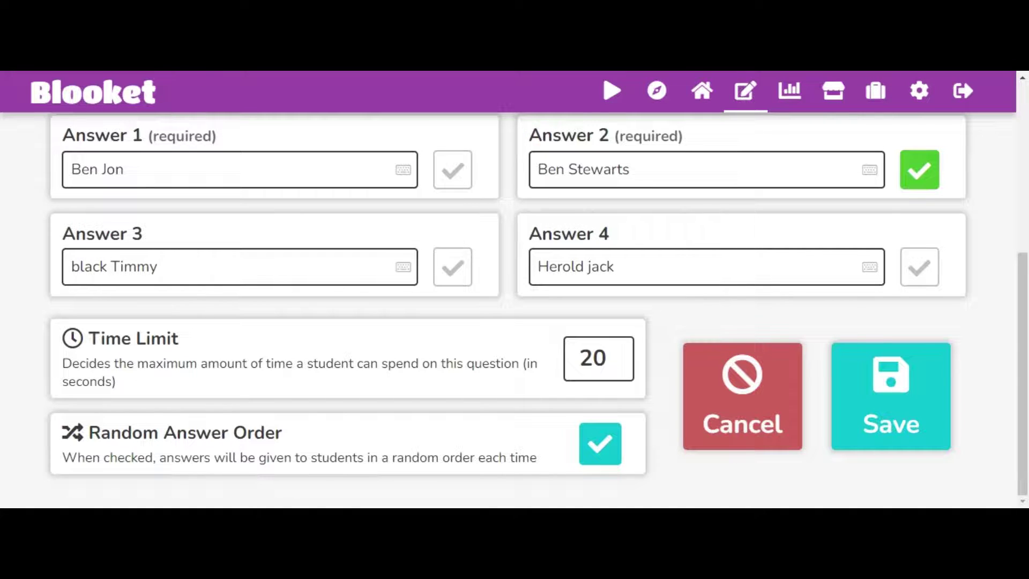
Step: Save the creator question and go back to My Sets, where 'blooket' shows 1 question
{"action": "left_click", "coordinate": [886, 420]}
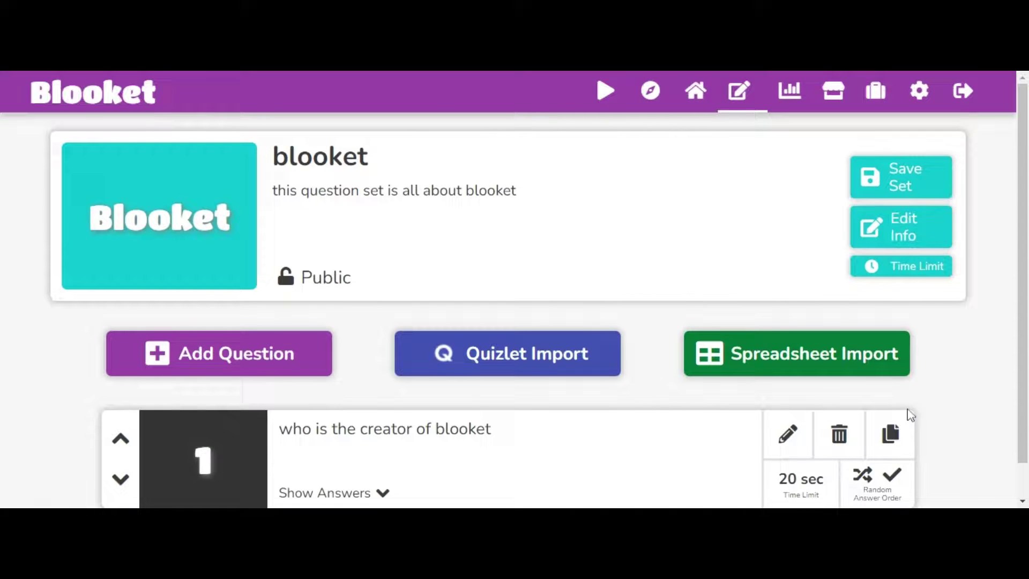
{"action": "left_click", "coordinate": [701, 103]}
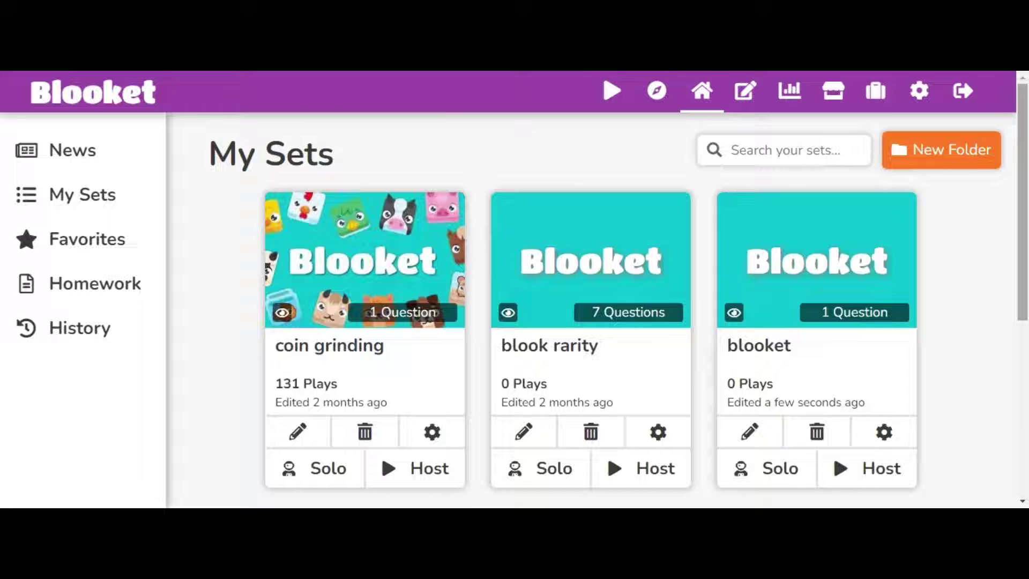
{"action": "scroll", "coordinate": [552, 330], "scroll_direction": "down", "scroll_amount": 4}
{"action": "scroll", "coordinate": [552, 330], "scroll_direction": "down", "scroll_amount": 2}
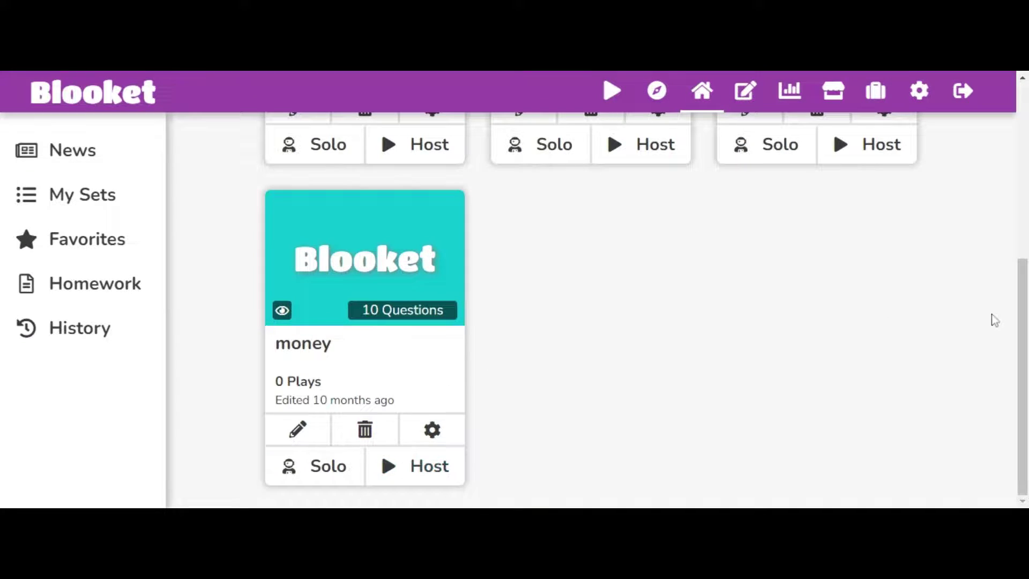
{"action": "scroll", "coordinate": [607, 412], "scroll_direction": "up", "scroll_amount": 6}
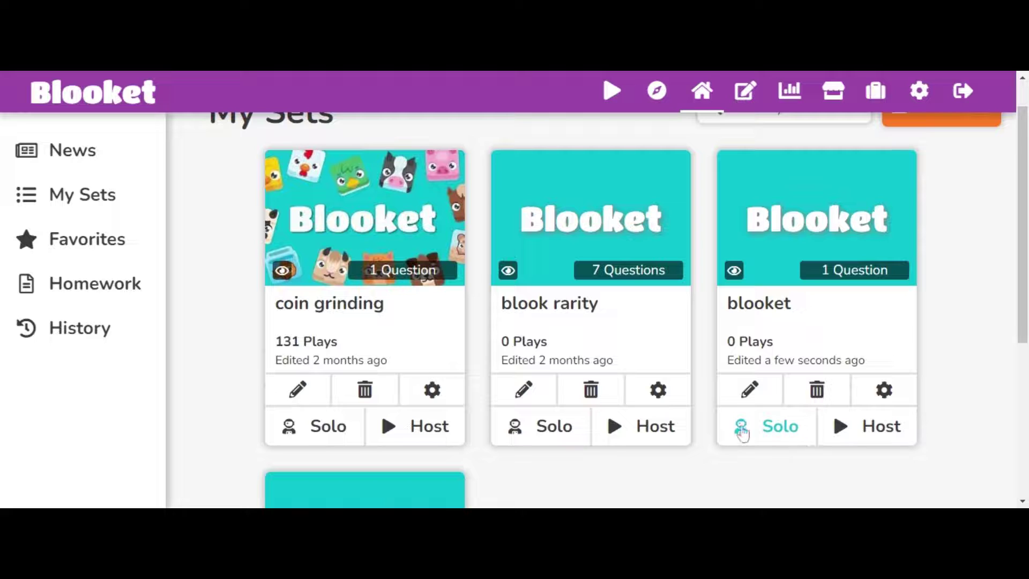
Step: Edit the blooket set and add the question 'how many blooks are there in blooket'
{"action": "left_click", "coordinate": [748, 391]}
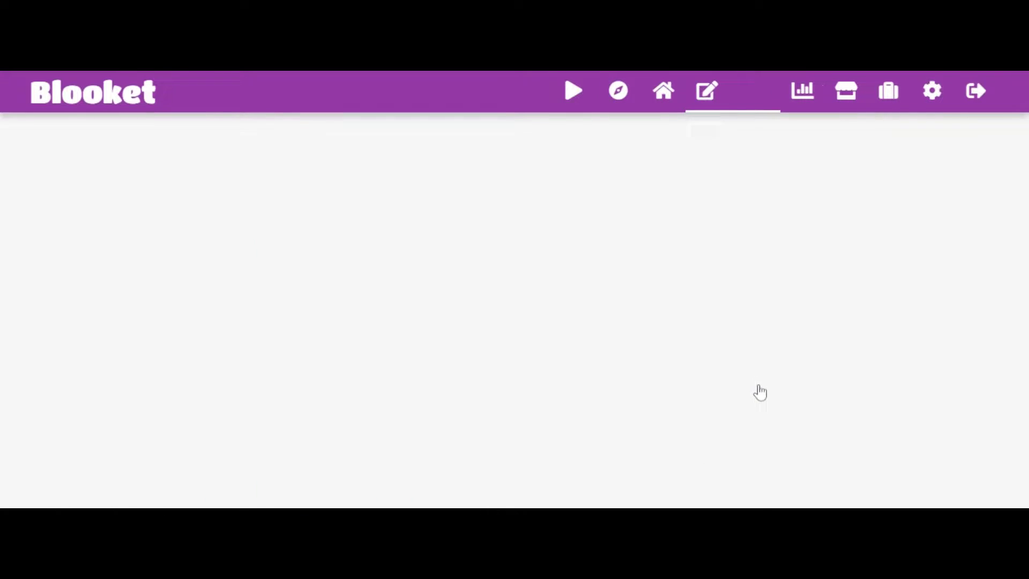
{"action": "scroll", "coordinate": [536, 295], "scroll_direction": "down", "scroll_amount": 1}
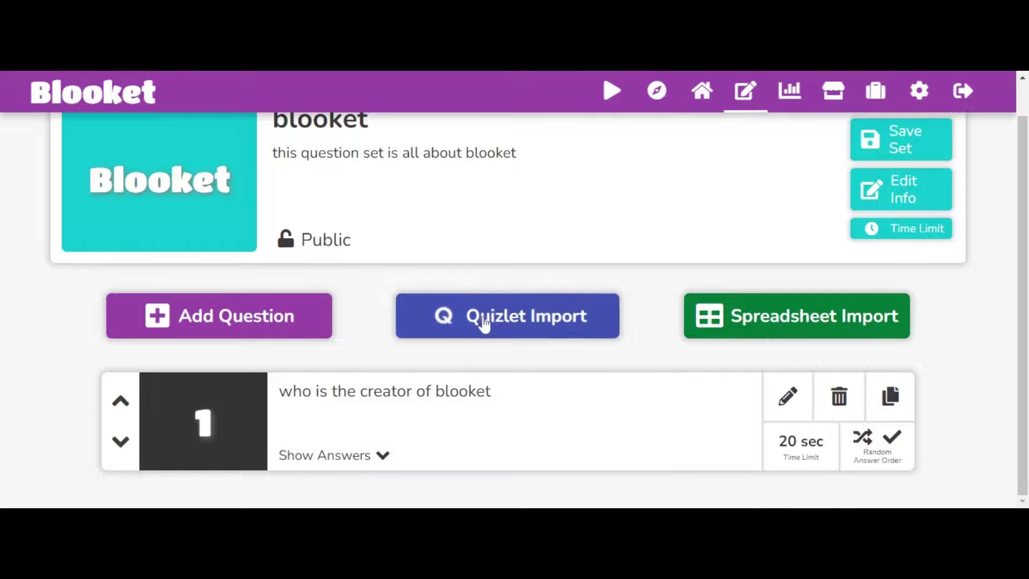
{"action": "left_click", "coordinate": [254, 328]}
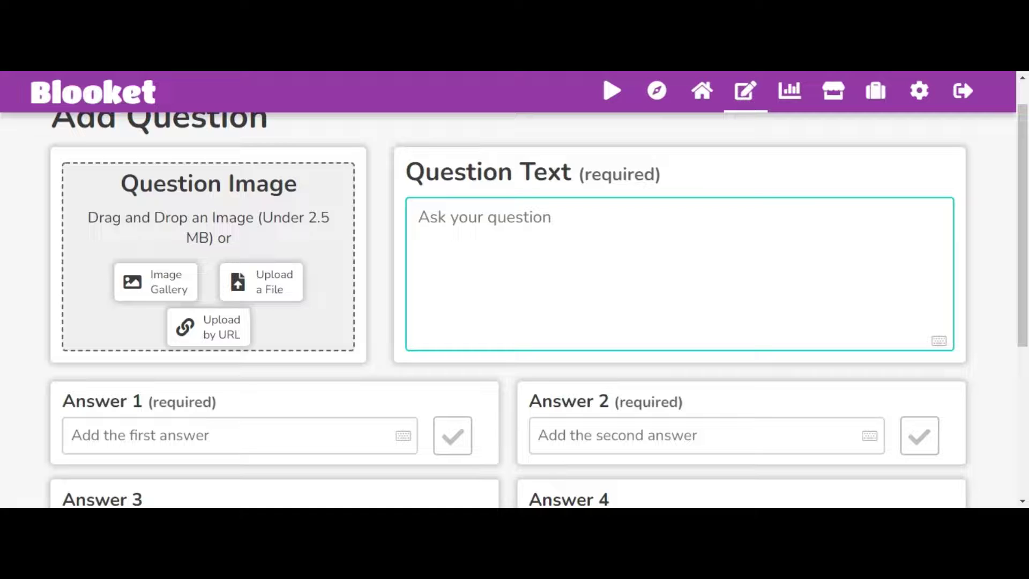
{"action": "type", "text": "how many b"}
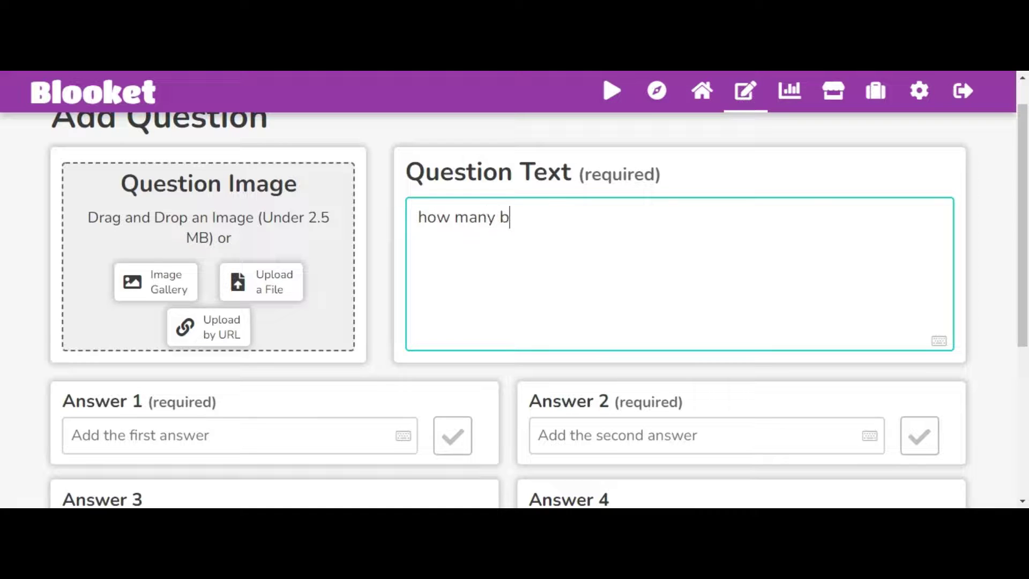
{"action": "type", "text": "looks are"}
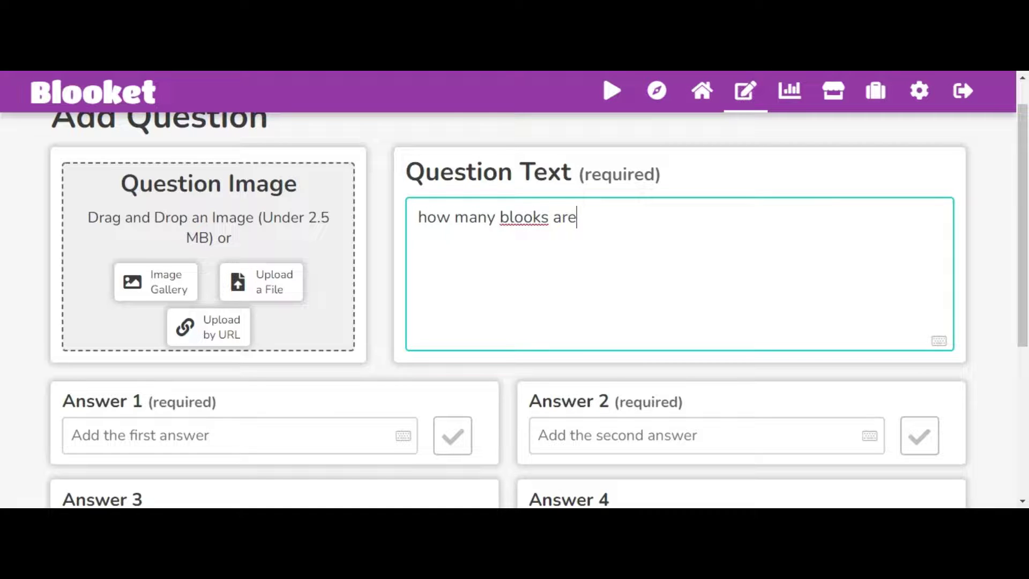
{"action": "type", "text": " there in blooket"}
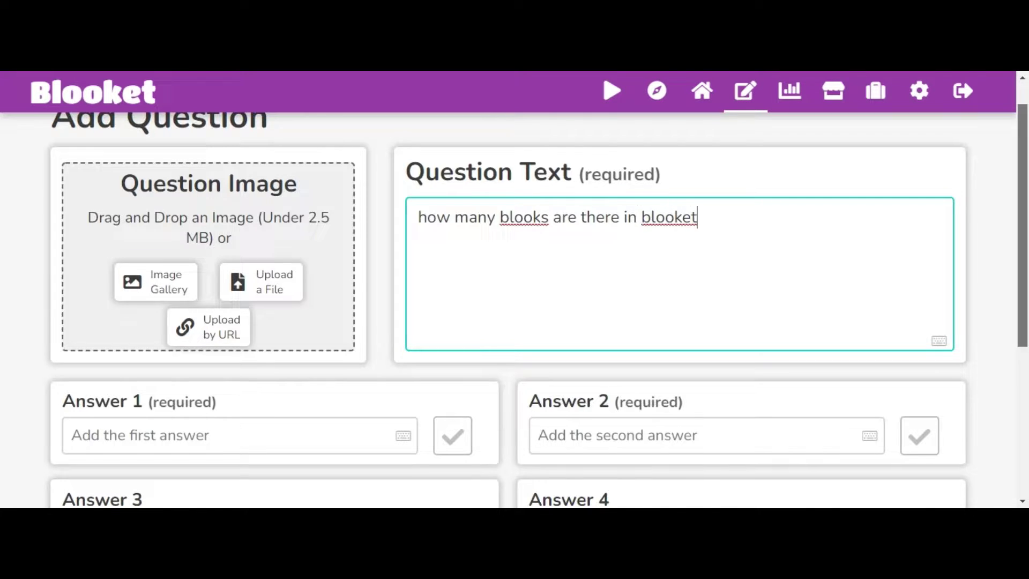
{"action": "scroll", "coordinate": [883, 305], "scroll_direction": "down", "scroll_amount": 5}
Step: Fill Answers 1–4 with 210, 95, 160 and 178, marking Answer 4 (178) correct
{"action": "left_click", "coordinate": [539, 169]}
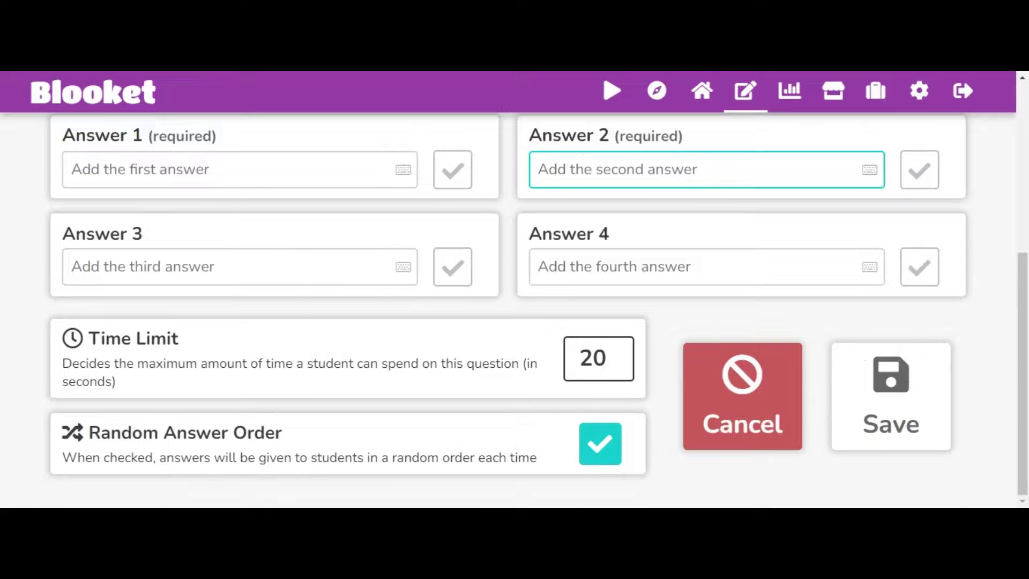
{"action": "type", "text": "95"}
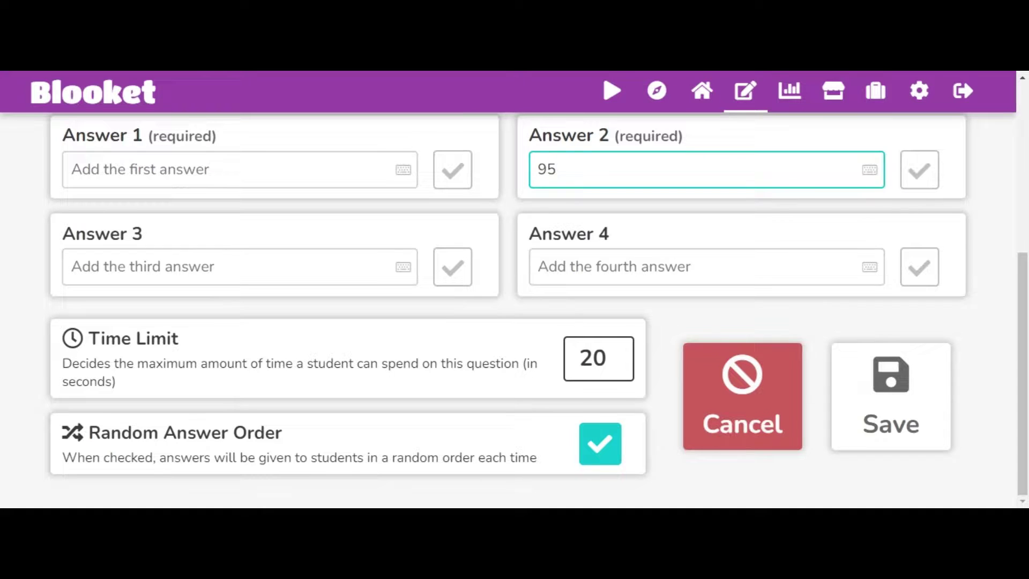
{"action": "left_click", "coordinate": [541, 267]}
{"action": "type", "text": "1"}
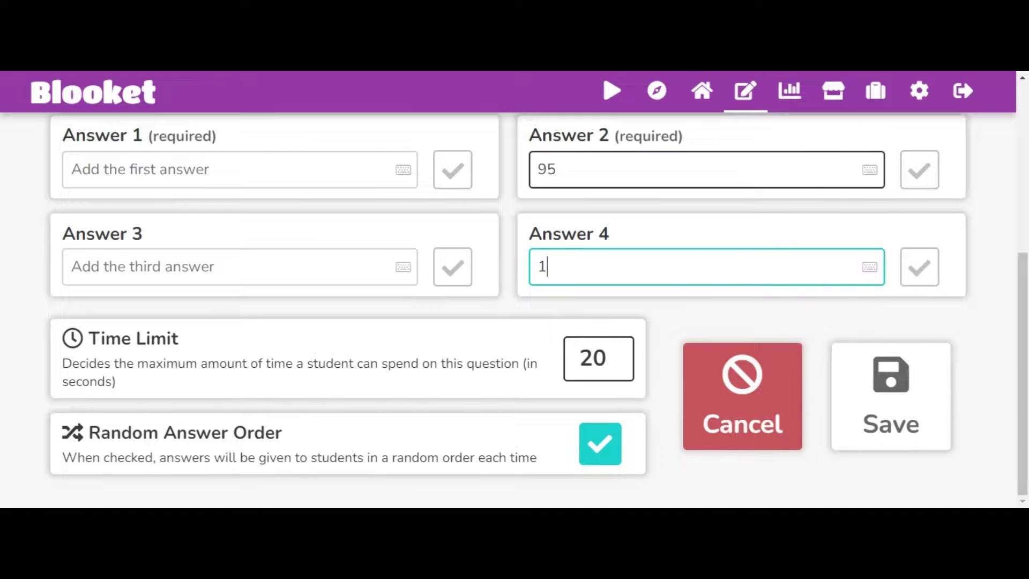
{"action": "type", "text": "78"}
{"action": "left_click", "coordinate": [243, 157]}
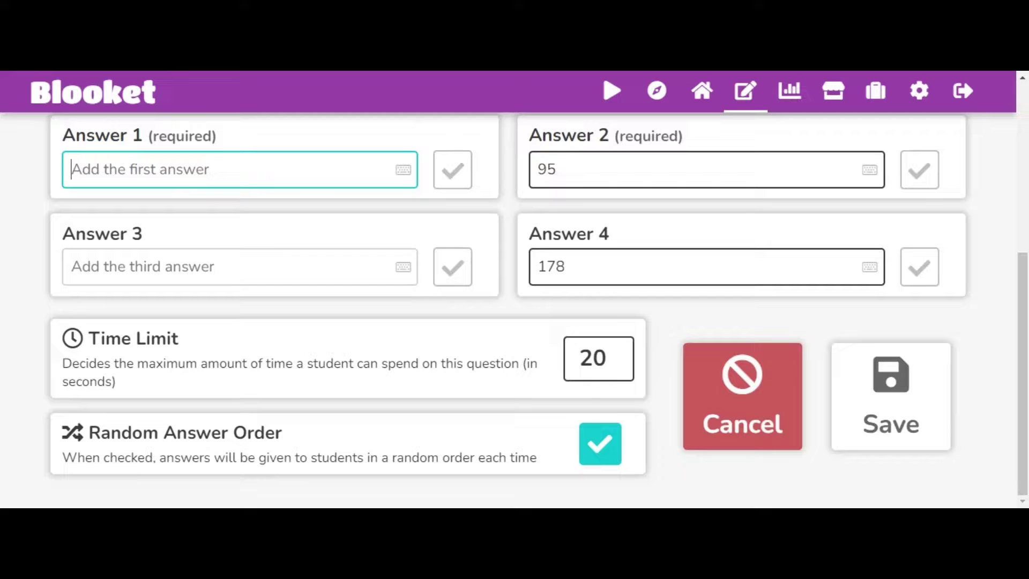
{"action": "type", "text": "210"}
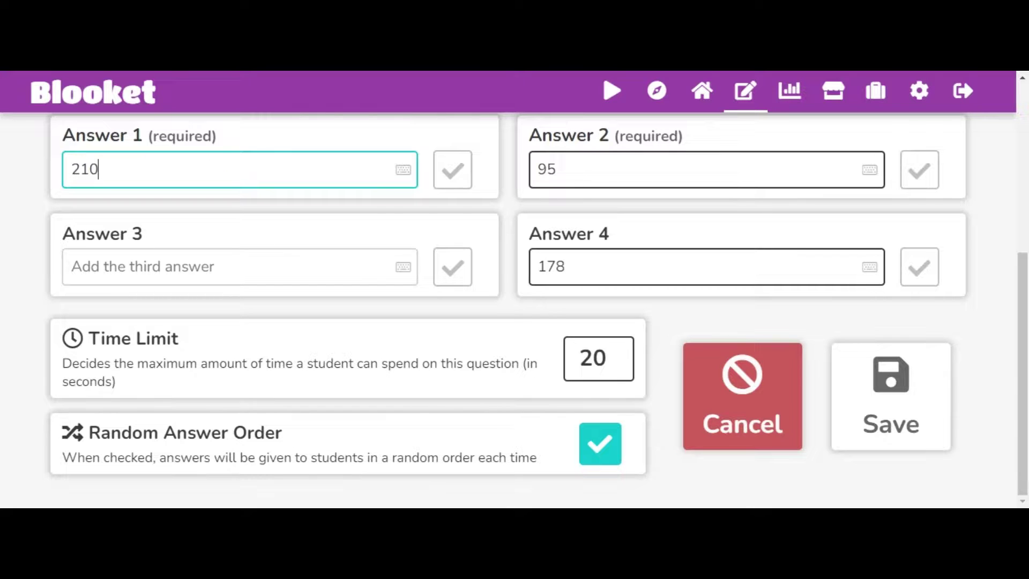
{"action": "left_click", "coordinate": [72, 266]}
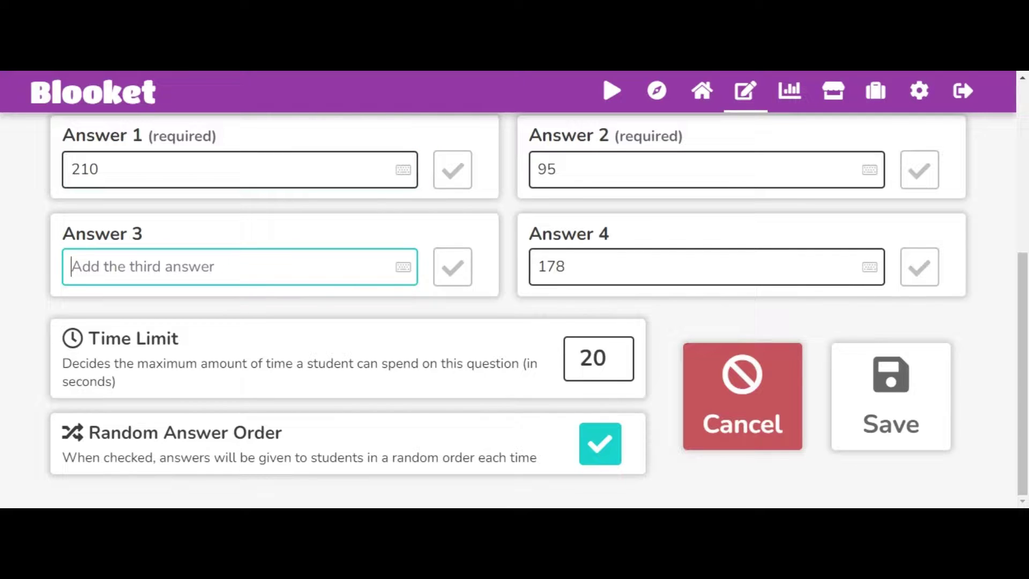
{"action": "type", "text": "16"}
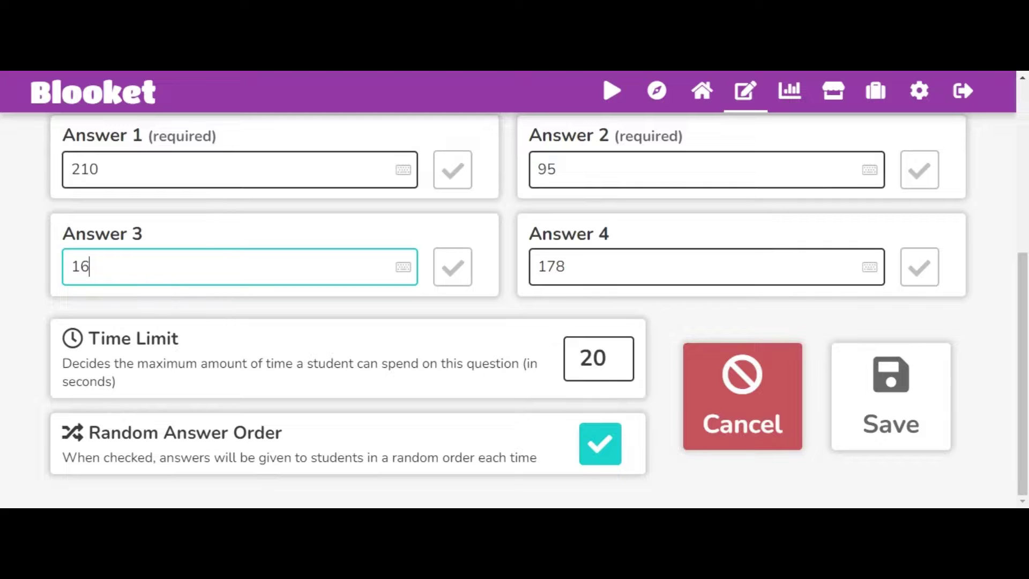
{"action": "type", "text": "0"}
{"action": "left_click", "coordinate": [920, 268]}
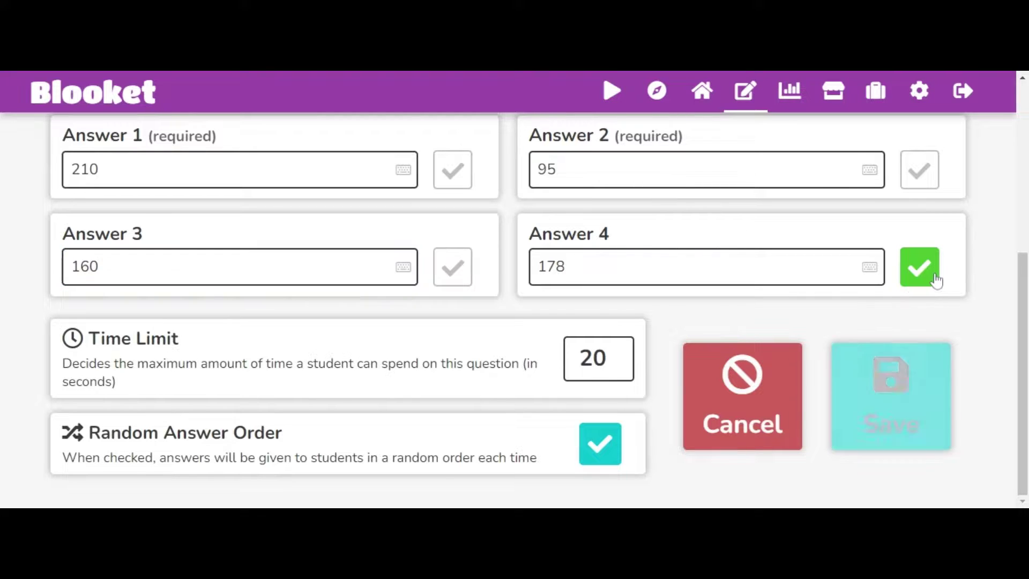
Step: Save the blooks-count question and return to My Sets, where 'blooket' shows 2 questions
{"action": "left_click", "coordinate": [875, 421]}
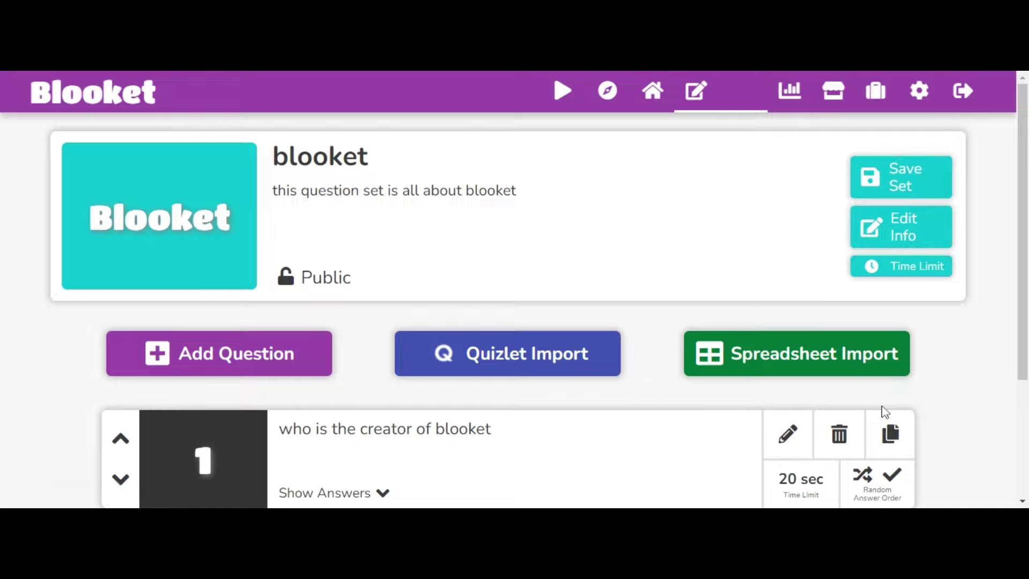
{"action": "scroll", "coordinate": [927, 321], "scroll_direction": "down", "scroll_amount": 2}
{"action": "scroll", "coordinate": [960, 247], "scroll_direction": "up", "scroll_amount": 2}
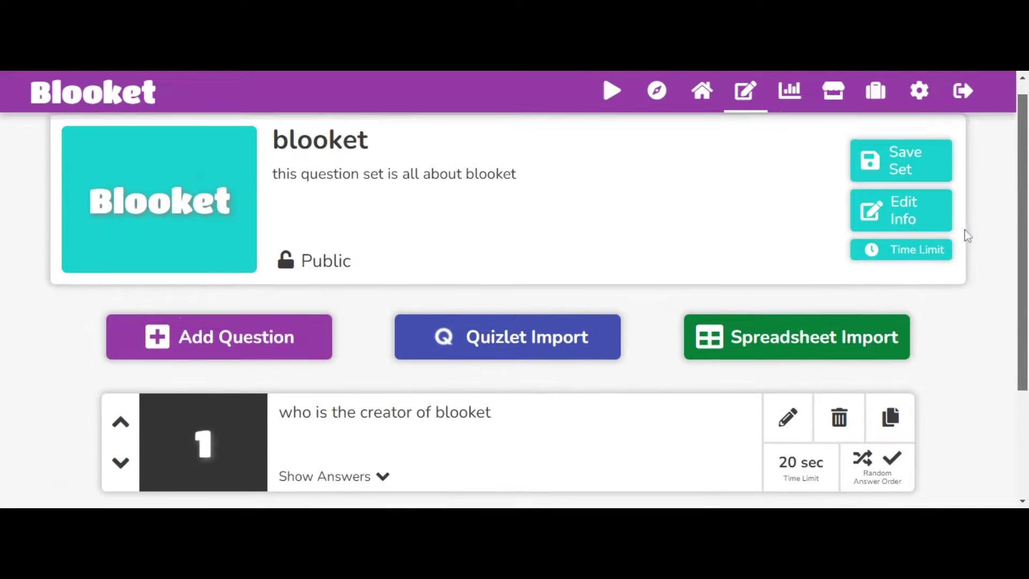
{"action": "scroll", "coordinate": [962, 227], "scroll_direction": "up", "scroll_amount": 1}
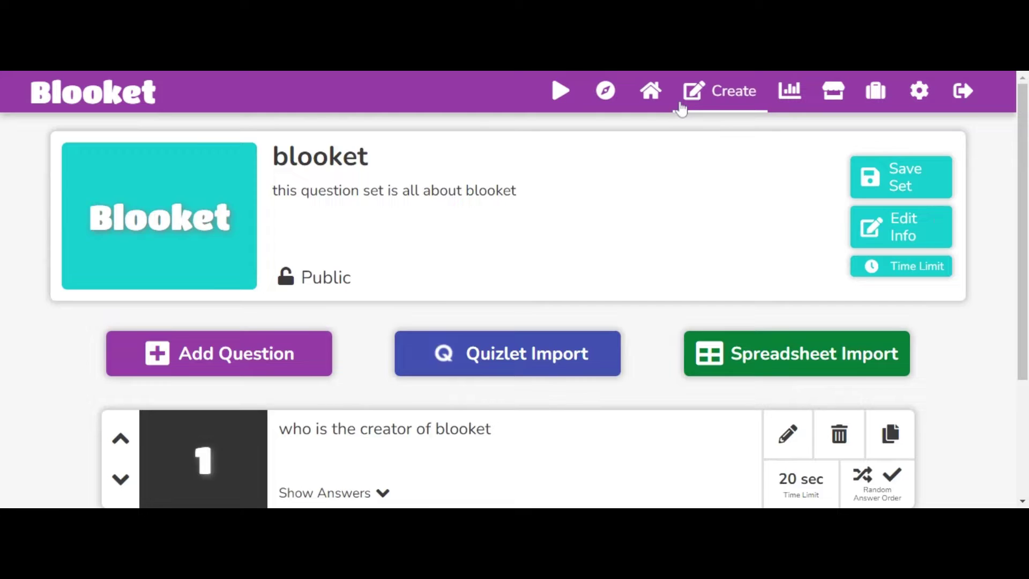
{"action": "left_click", "coordinate": [681, 107]}
{"action": "left_click", "coordinate": [669, 102]}
{"action": "scroll", "coordinate": [589, 322], "scroll_direction": "down", "scroll_amount": 5}
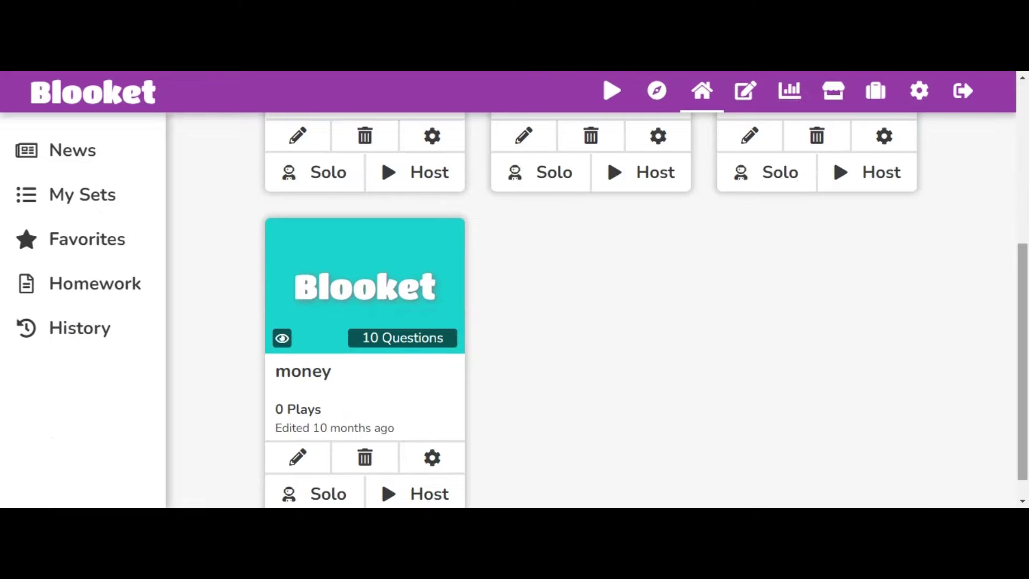
{"action": "left_click_drag", "start_coordinate": [1025, 309], "coordinate": [999, 218]}
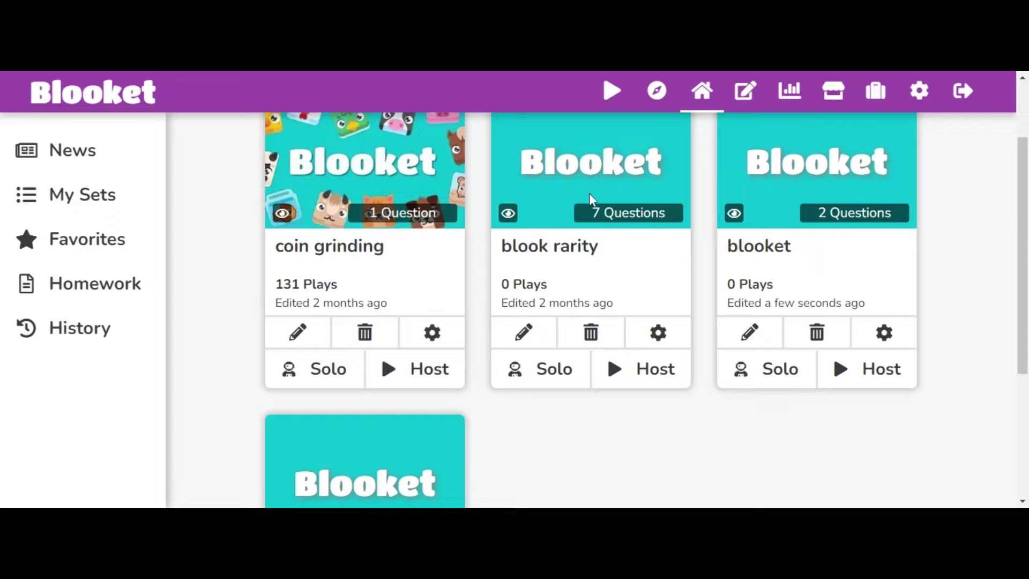
Step: Look through the blook rarity set, then open 'coin grinding' and its single 'grind' question
{"action": "left_click", "coordinate": [525, 334]}
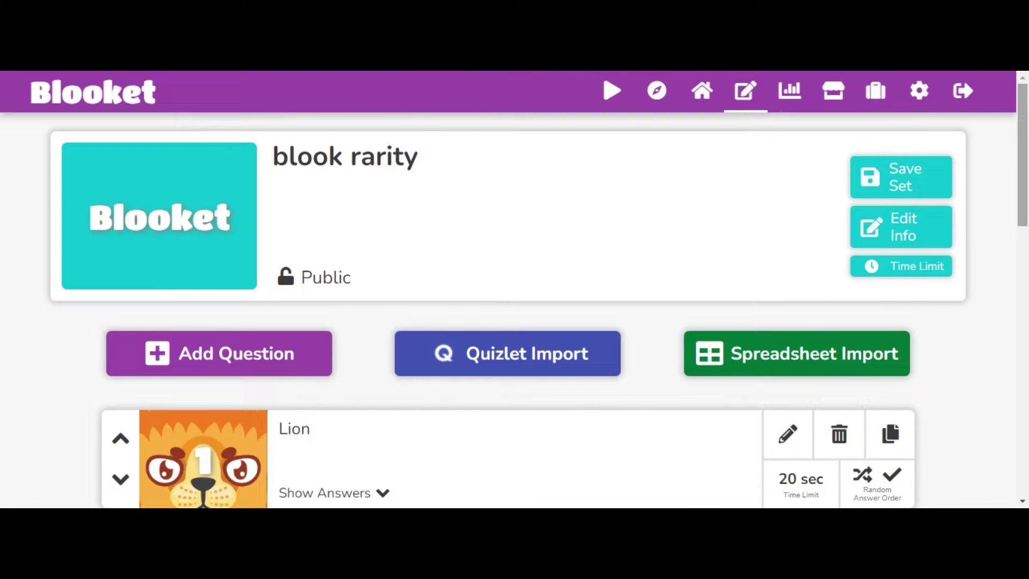
{"action": "left_click_drag", "start_coordinate": [1021, 178], "coordinate": [724, 184]}
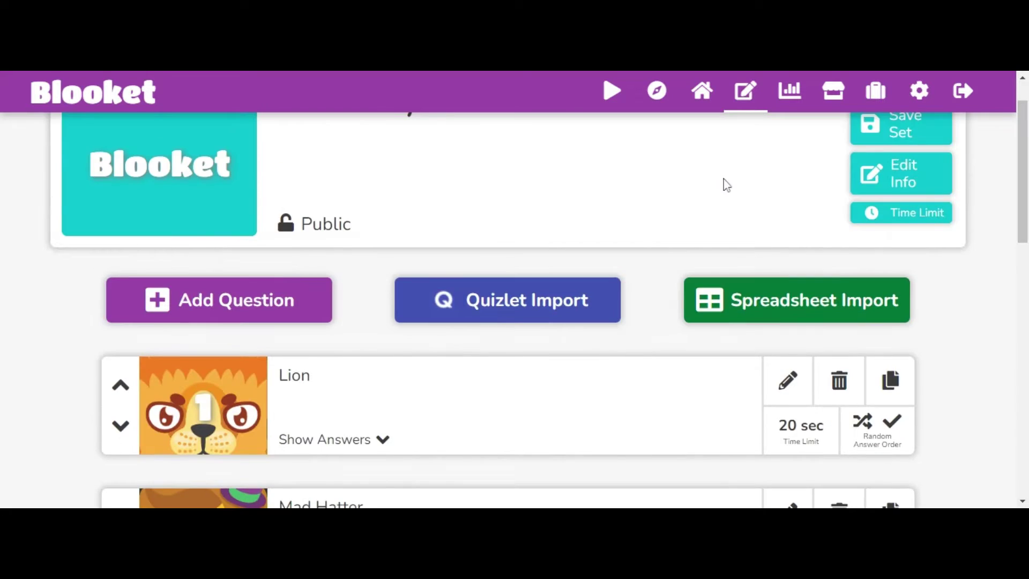
{"action": "left_click", "coordinate": [693, 109]}
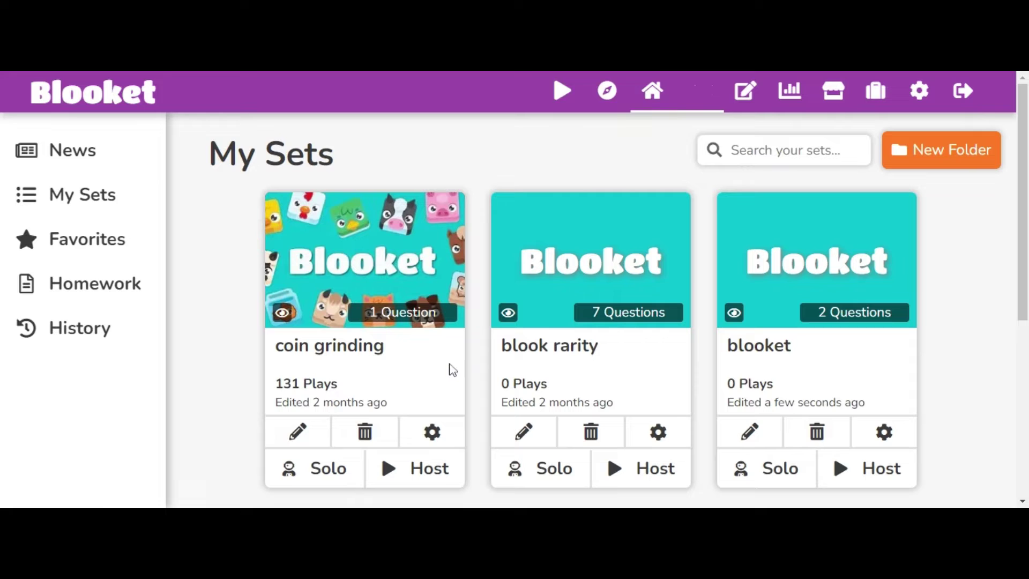
{"action": "left_click", "coordinate": [289, 432]}
{"action": "scroll", "coordinate": [868, 168], "scroll_direction": "down", "scroll_amount": 1}
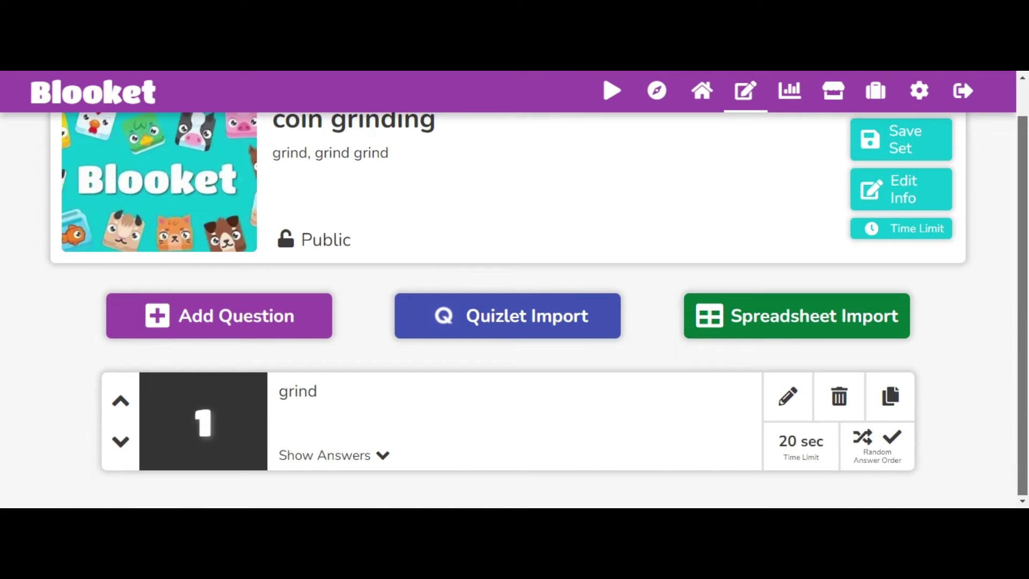
{"action": "scroll", "coordinate": [1027, 324], "scroll_direction": "up", "scroll_amount": 1}
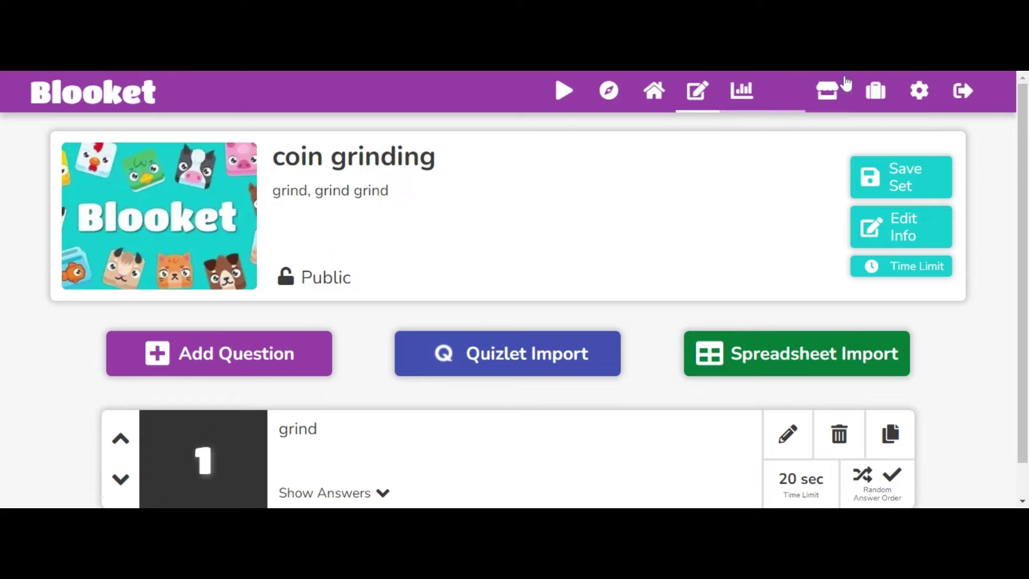
Step: Open the Market listing Safari Box at 25 and Aquatic Box at 20, with a 12,202 coin balance
{"action": "left_click", "coordinate": [802, 103]}
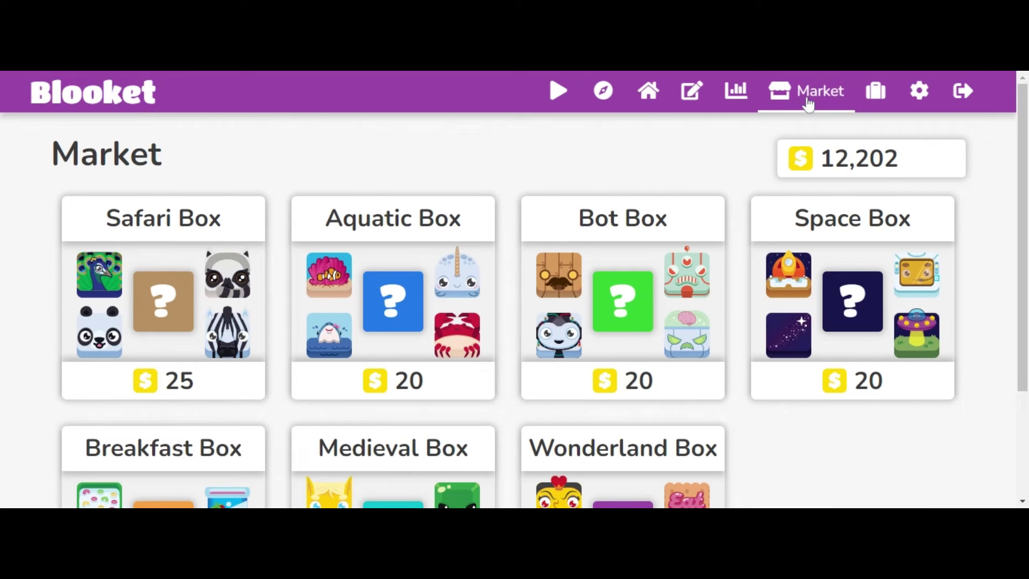